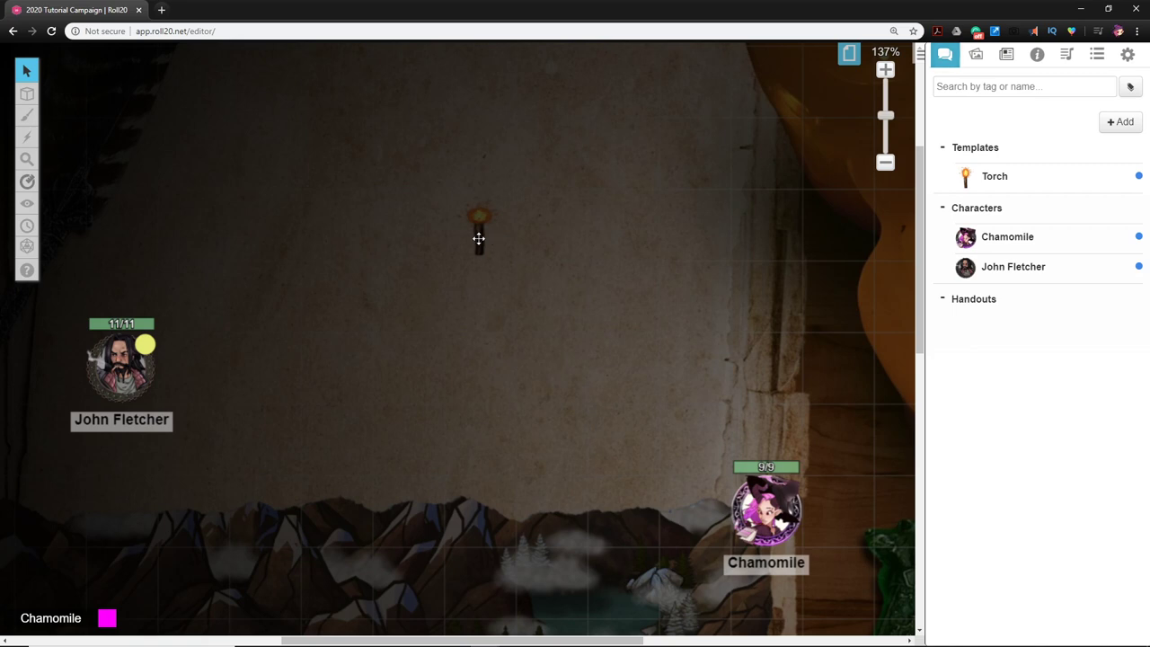
# - Resize the torch token so it is taller than wide, and move it lower on the parchment
pyautogui.click(478, 239)
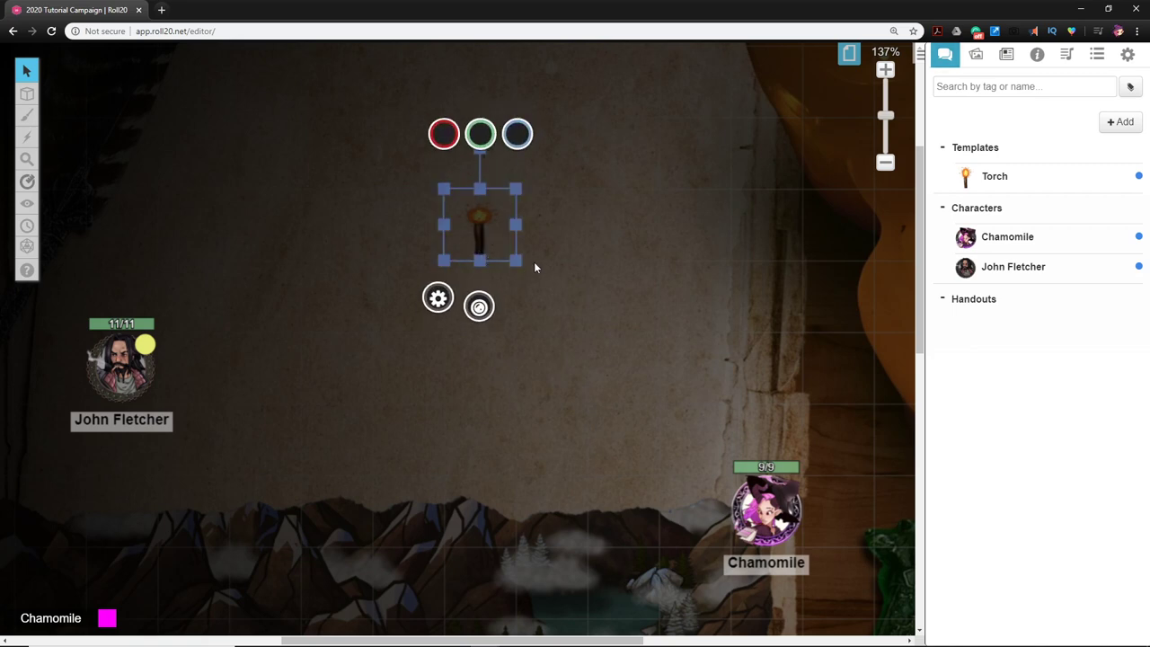
pyautogui.scroll(3, 555, 248)
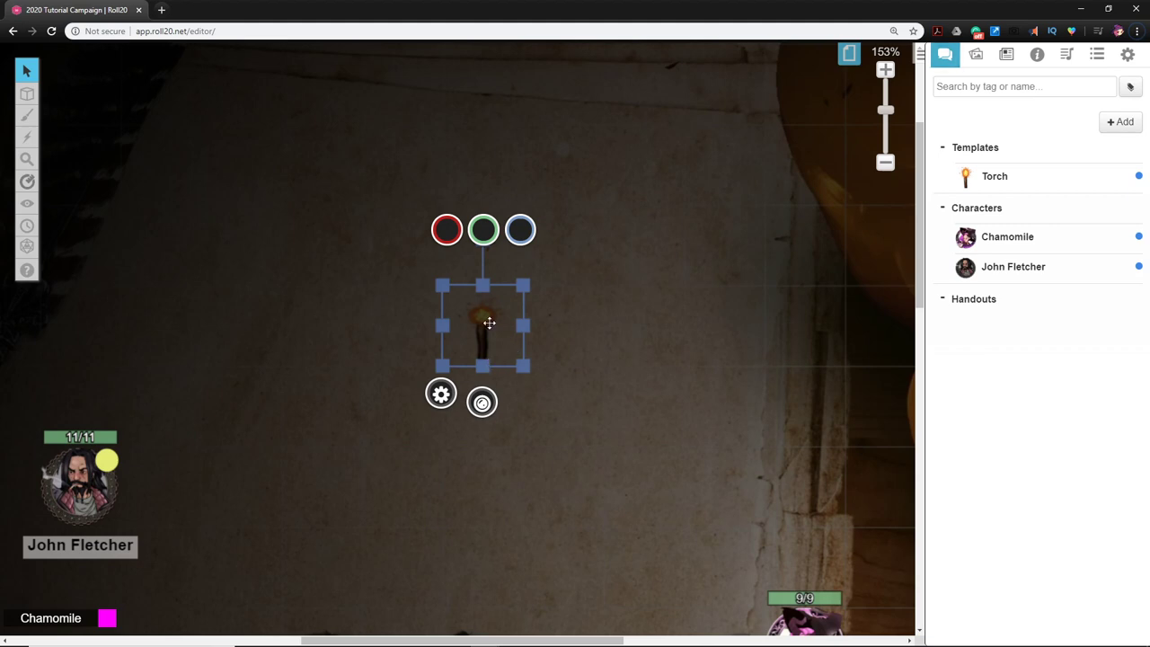
pyautogui.moveTo(482, 286); pyautogui.dragTo(478, 256)
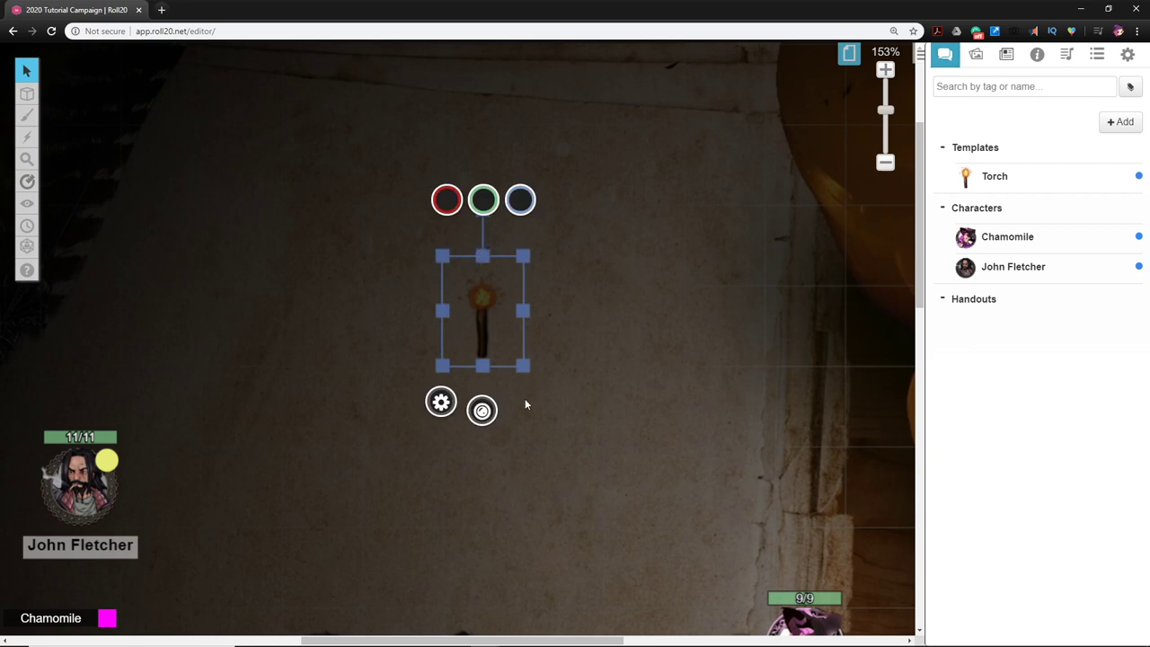
pyautogui.moveTo(483, 308); pyautogui.dragTo(479, 447)
pyautogui.scroll(2, 479, 447)
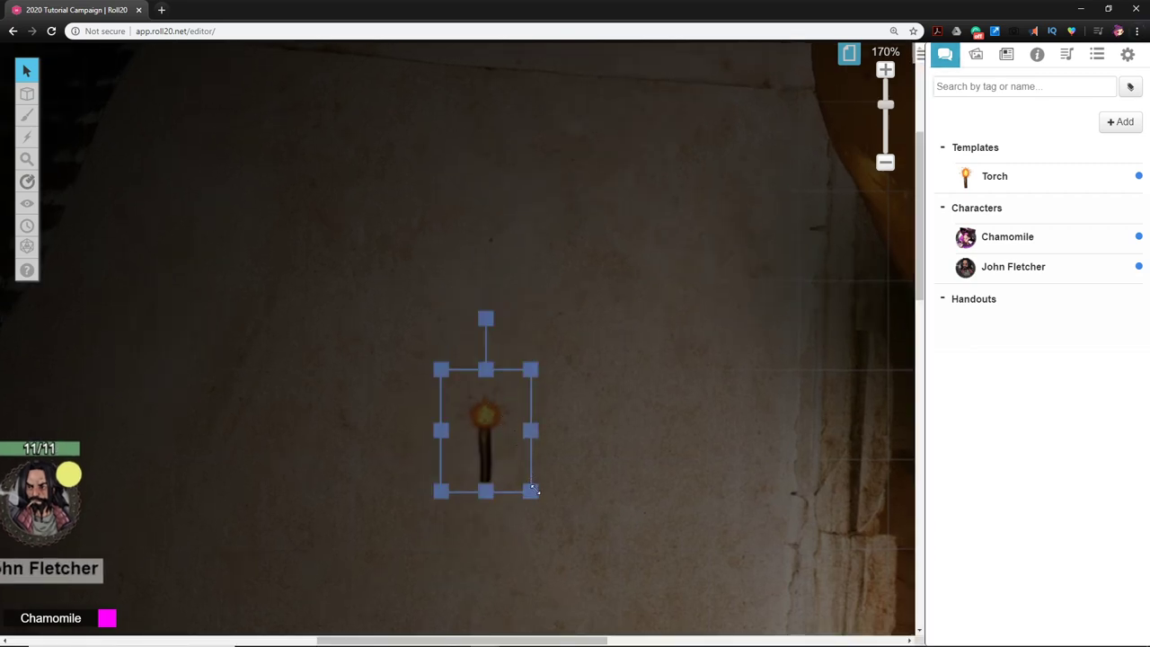
pyautogui.moveTo(532, 491); pyautogui.dragTo(526, 479)
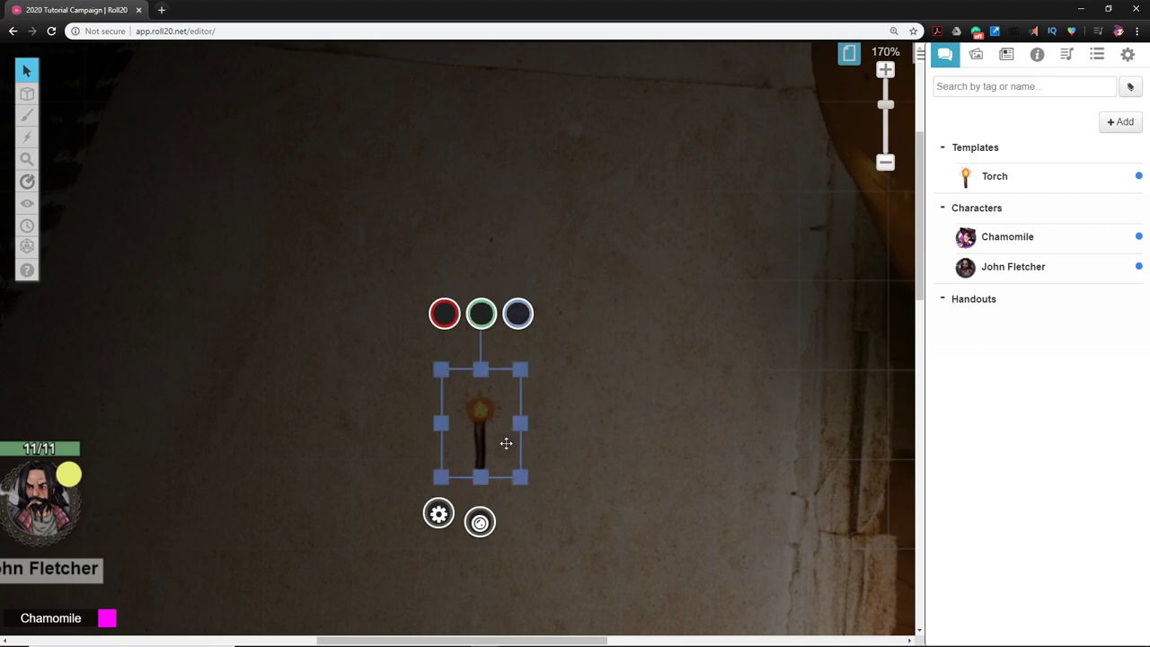
pyautogui.click(577, 450)
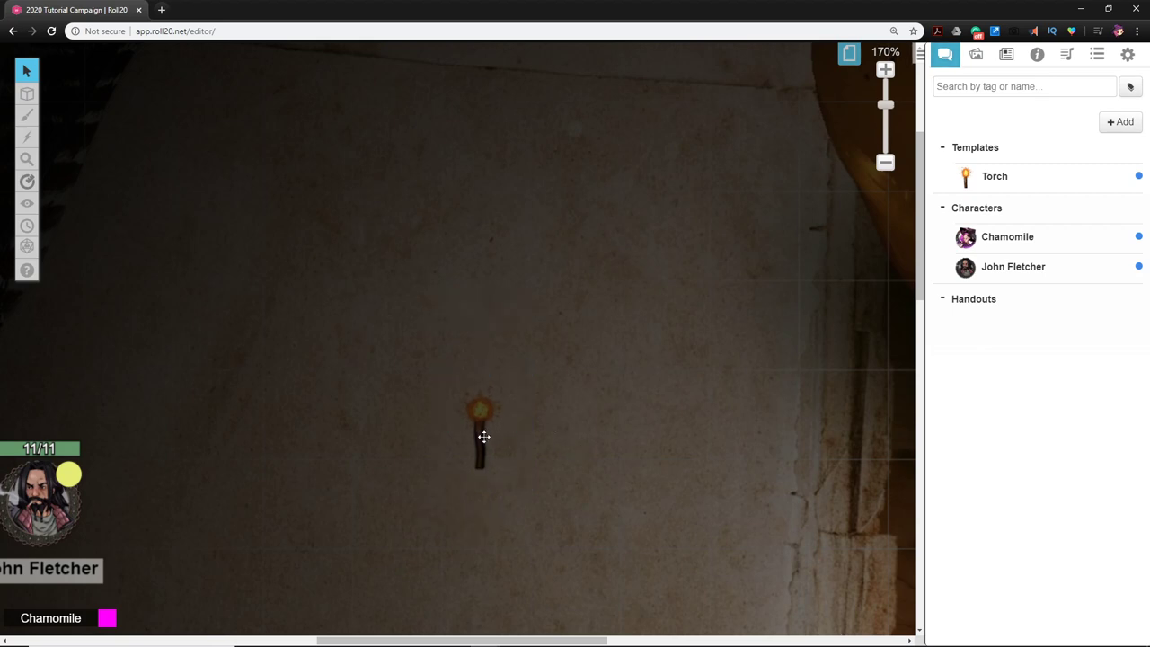
# - Set the torch token to Is Drawing and shift it slightly off the grid
pyautogui.moveTo(484, 437)
pyautogui.mouseDown()
pyautogui.moveTo(526, 417)
pyautogui.moveTo(568, 436)
pyautogui.moveTo(390, 441)
pyautogui.moveTo(483, 420)
pyautogui.moveTo(660, 416)
pyautogui.moveTo(488, 429)
pyautogui.mouseUp()
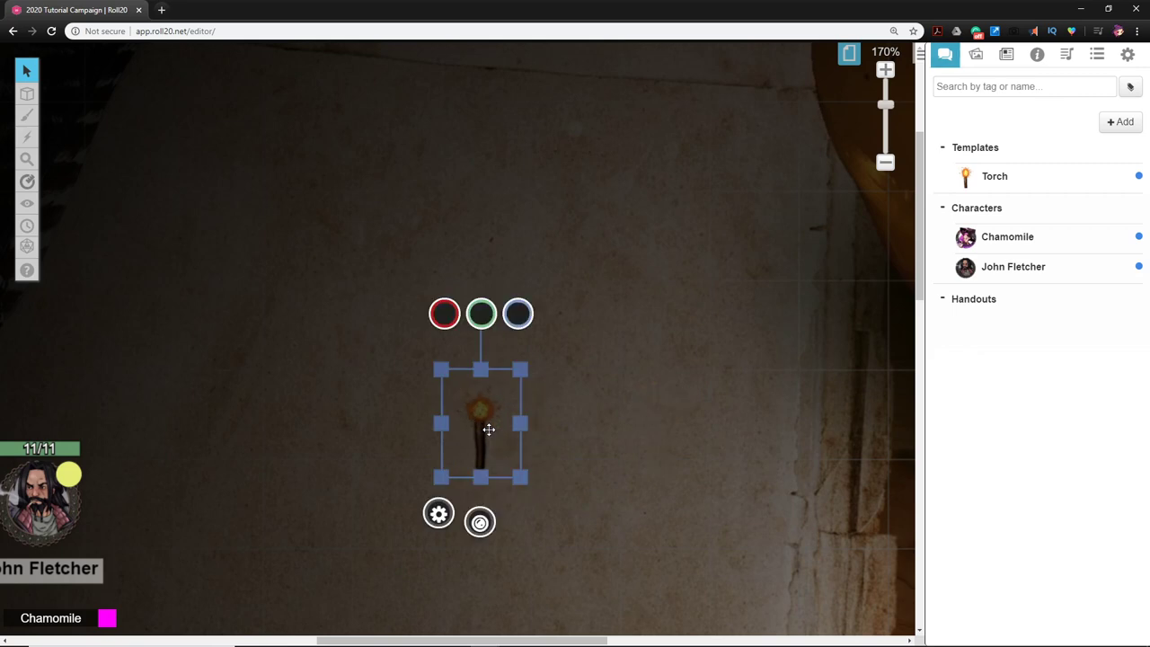
pyautogui.click(598, 419)
pyautogui.click(473, 422)
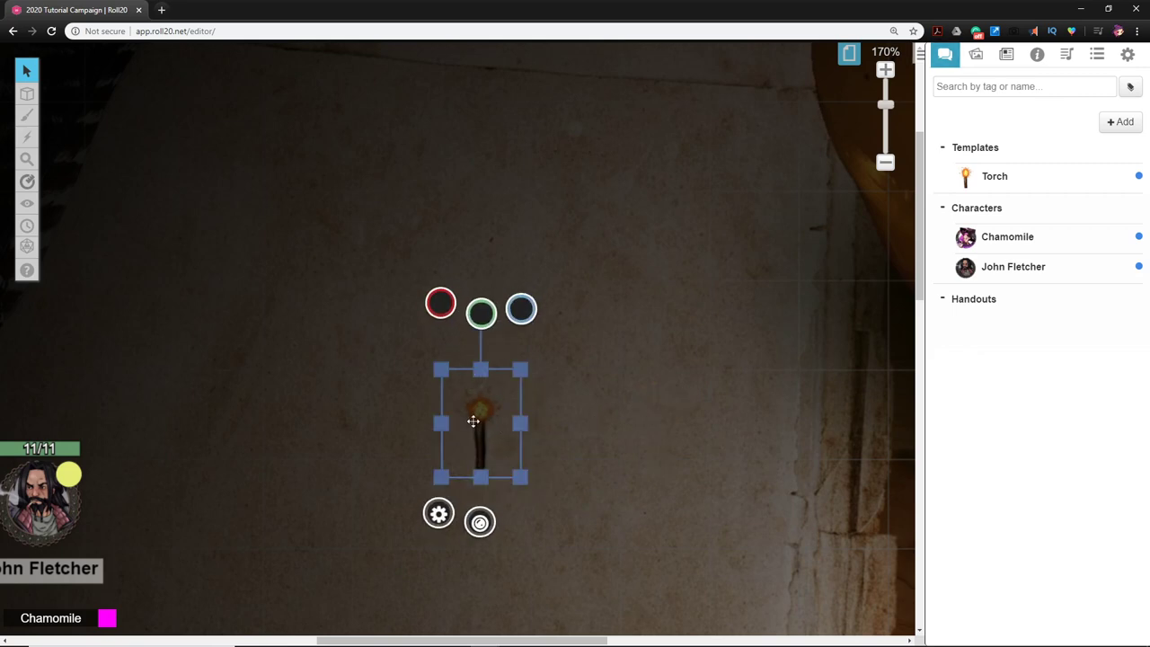
pyautogui.rightClick(474, 422)
pyautogui.moveTo(519, 397)
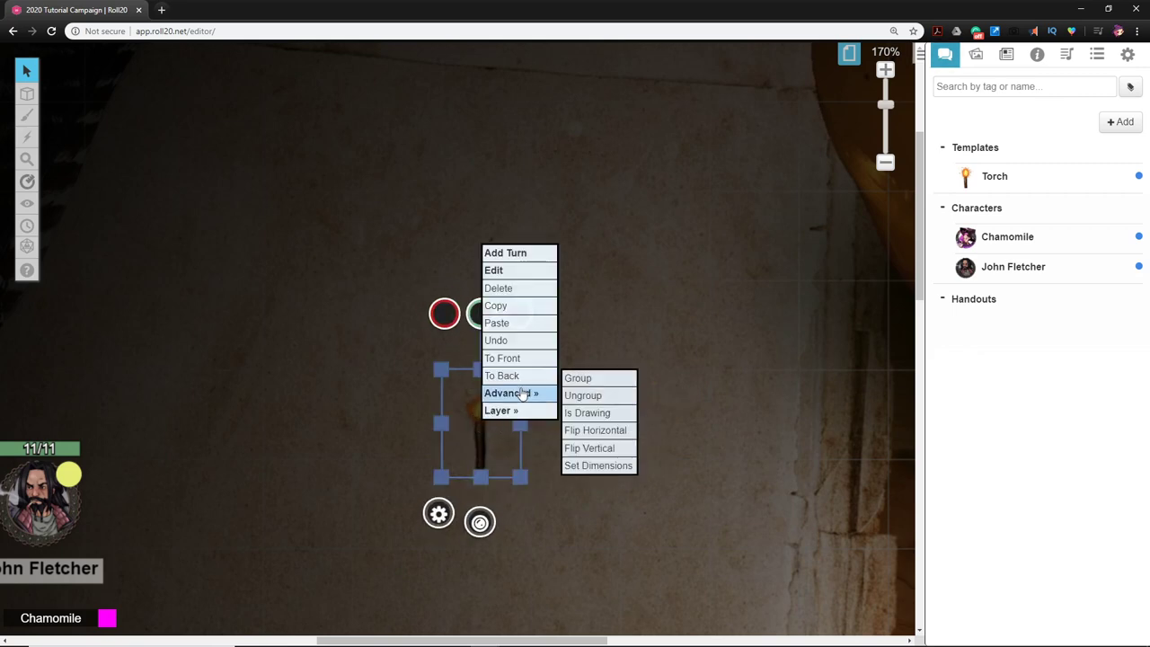
pyautogui.click(576, 419)
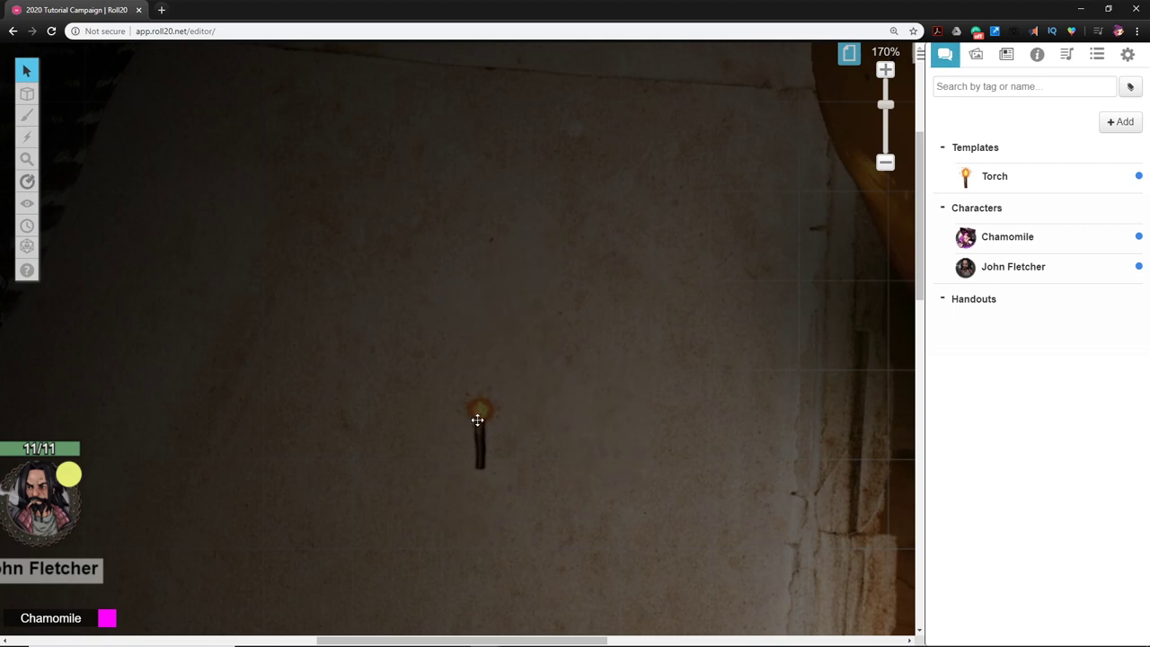
pyautogui.moveTo(479, 421)
pyautogui.mouseDown()
pyautogui.moveTo(586, 393)
pyautogui.moveTo(441, 421)
pyautogui.moveTo(383, 388)
pyautogui.moveTo(450, 432)
pyautogui.moveTo(593, 333)
pyautogui.moveTo(534, 441)
pyautogui.moveTo(435, 460)
pyautogui.moveTo(452, 417)
pyautogui.mouseUp()
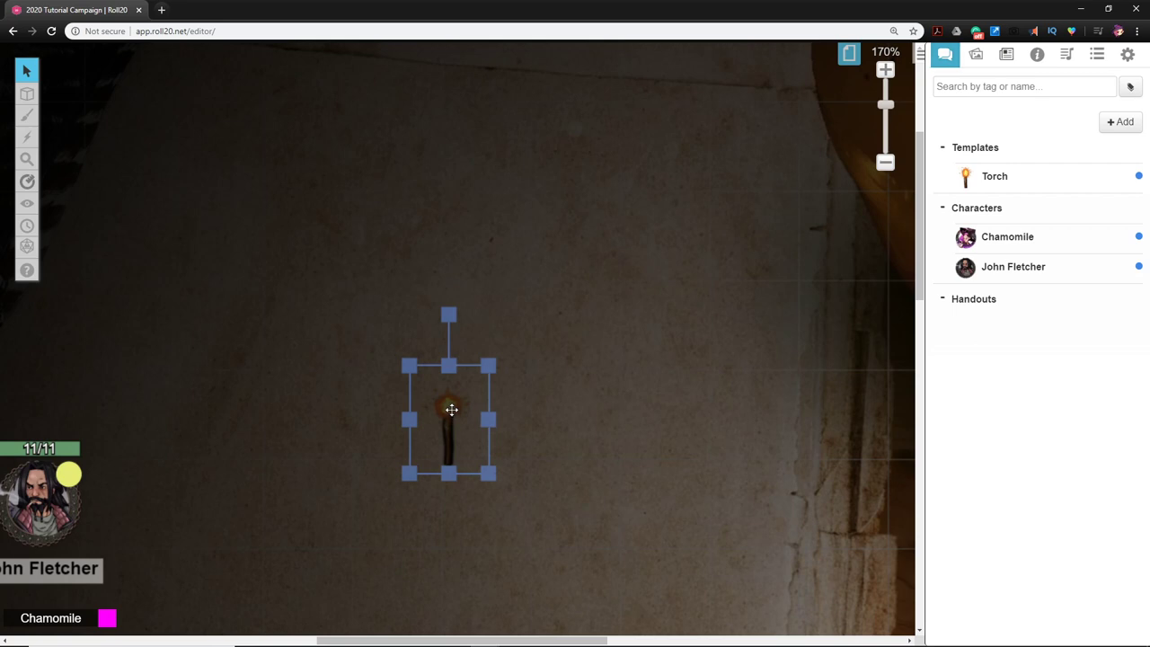
# - Make the torch token emit light with a 40 ft radius, dim from 20 ft, seen by all players, and save the changes
pyautogui.doubleClick(451, 409)
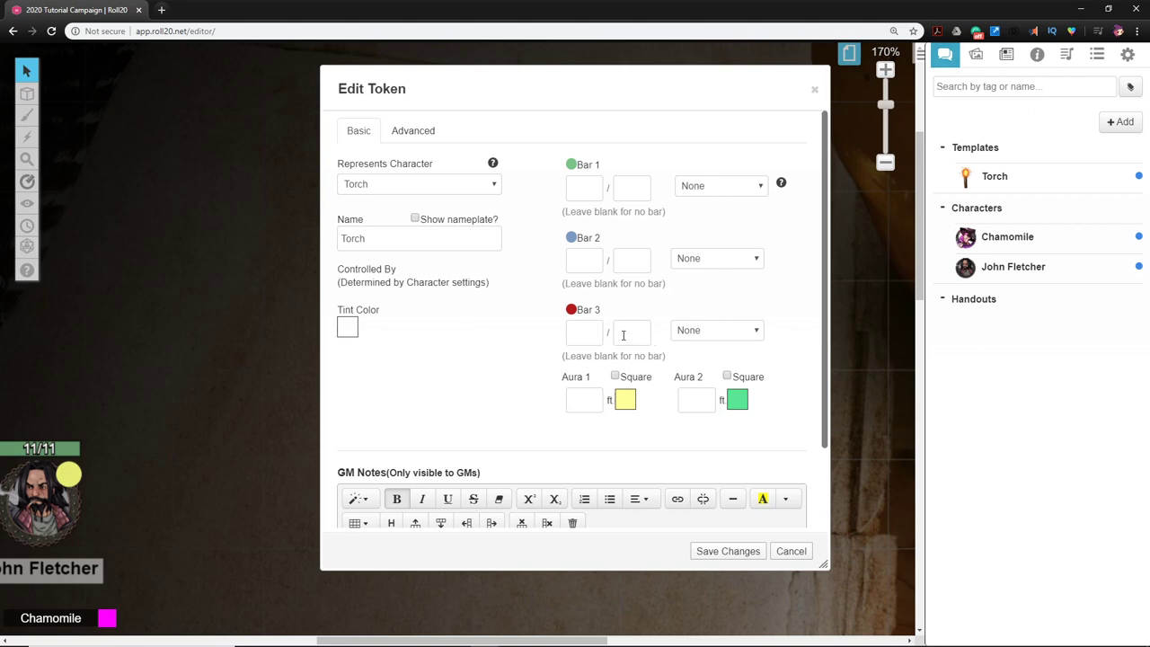
pyautogui.click(426, 135)
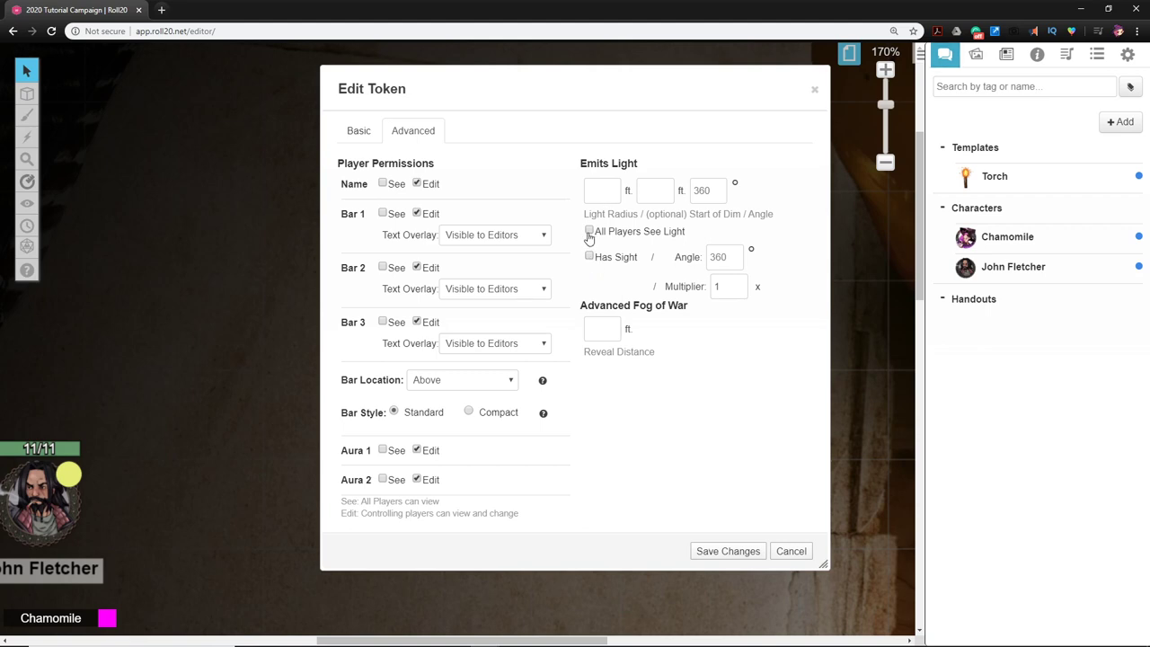
pyautogui.click(589, 232)
pyautogui.click(679, 155)
pyautogui.click(610, 196)
pyautogui.doubleClick(641, 190)
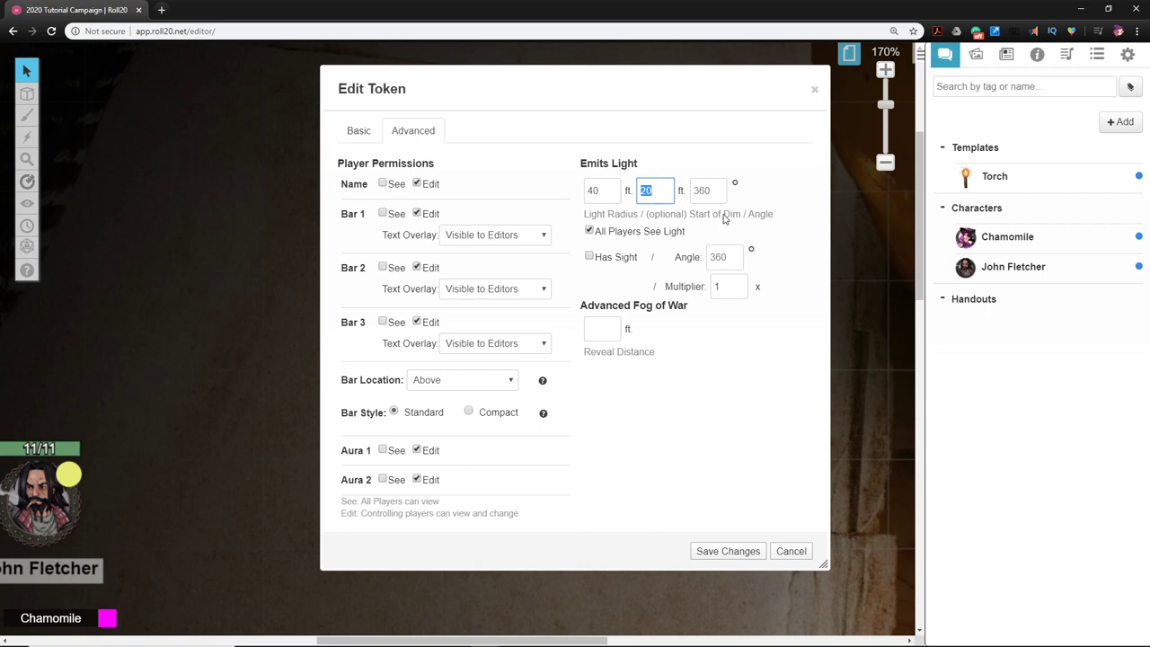
pyautogui.click(611, 195)
pyautogui.doubleClick(592, 193)
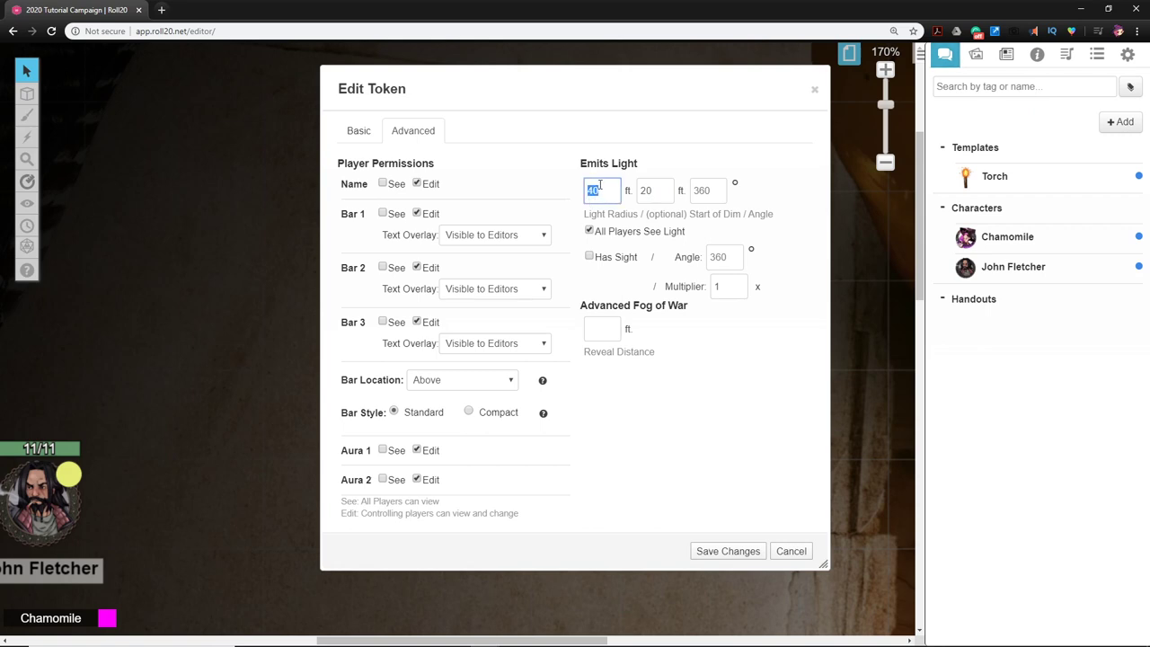
pyautogui.click(696, 392)
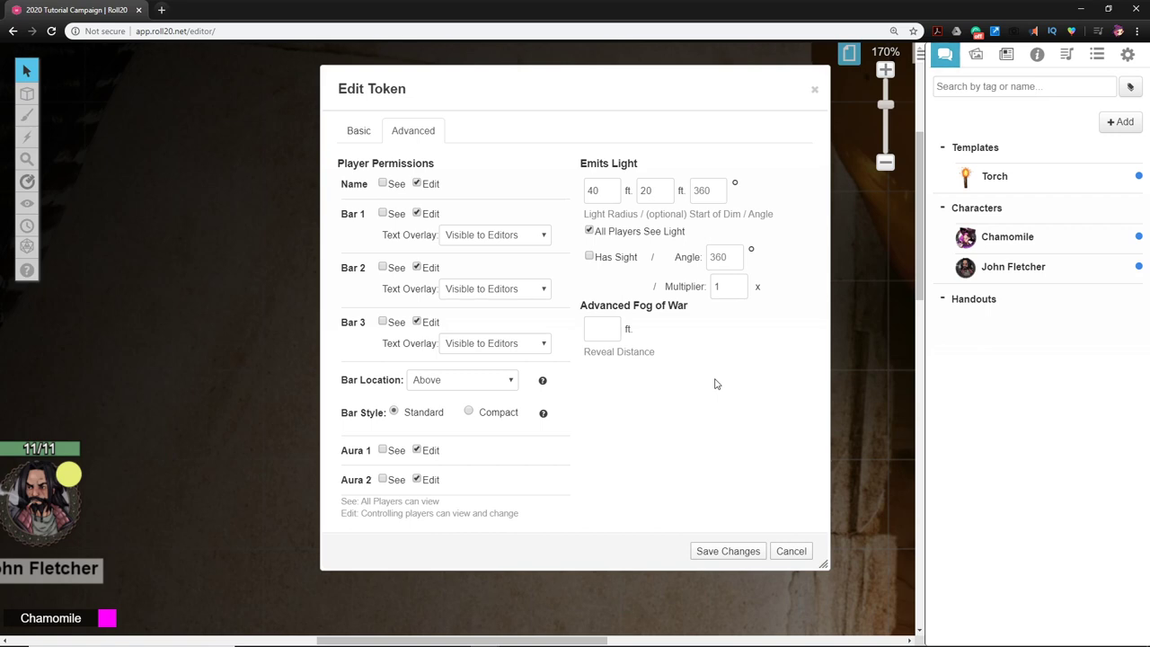
pyautogui.click(709, 554)
# - Test the torch's light by moving the torch around the bearded character's token and out onto the open parchment
pyautogui.scroll(-5, 580, 422)
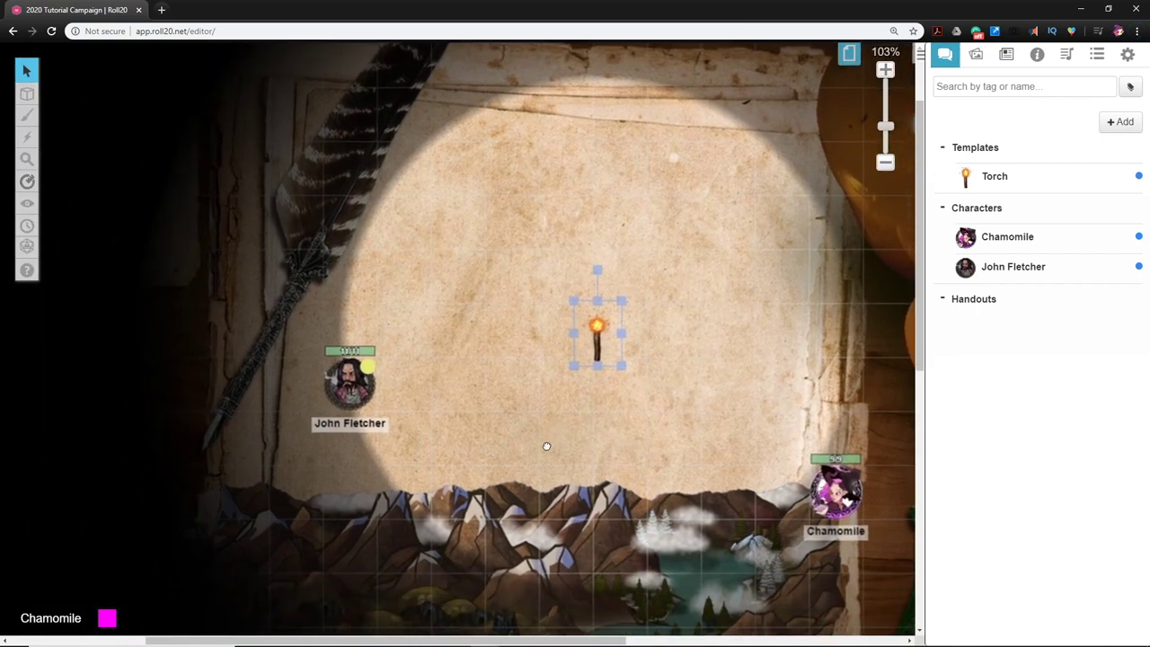
pyautogui.moveTo(603, 321); pyautogui.dragTo(519, 338)
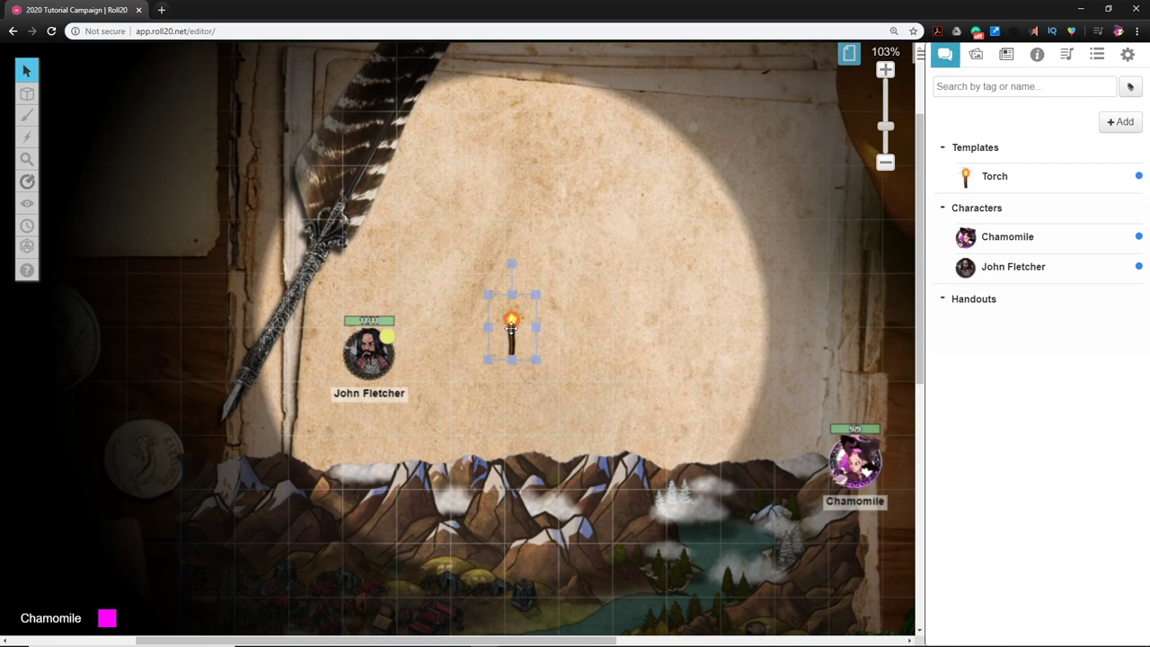
pyautogui.moveTo(520, 338); pyautogui.dragTo(504, 368)
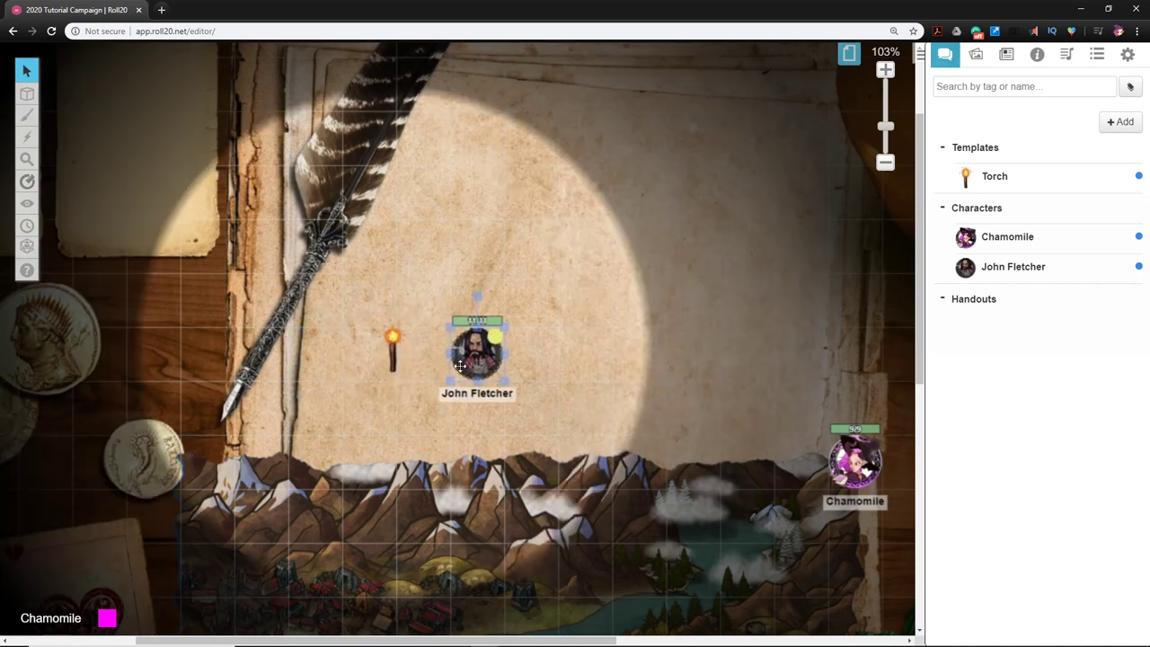
pyautogui.click(392, 359)
pyautogui.moveTo(392, 360); pyautogui.dragTo(351, 359)
pyautogui.moveTo(995, 176); pyautogui.dragTo(444, 356)
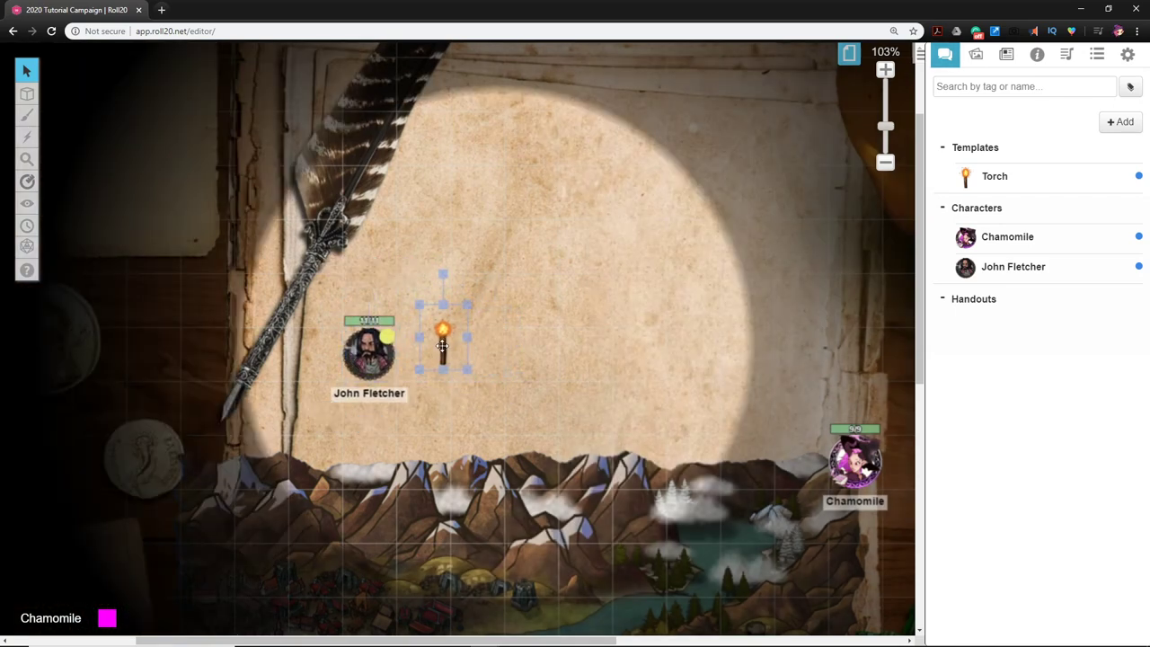
pyautogui.scroll(3, 445, 355)
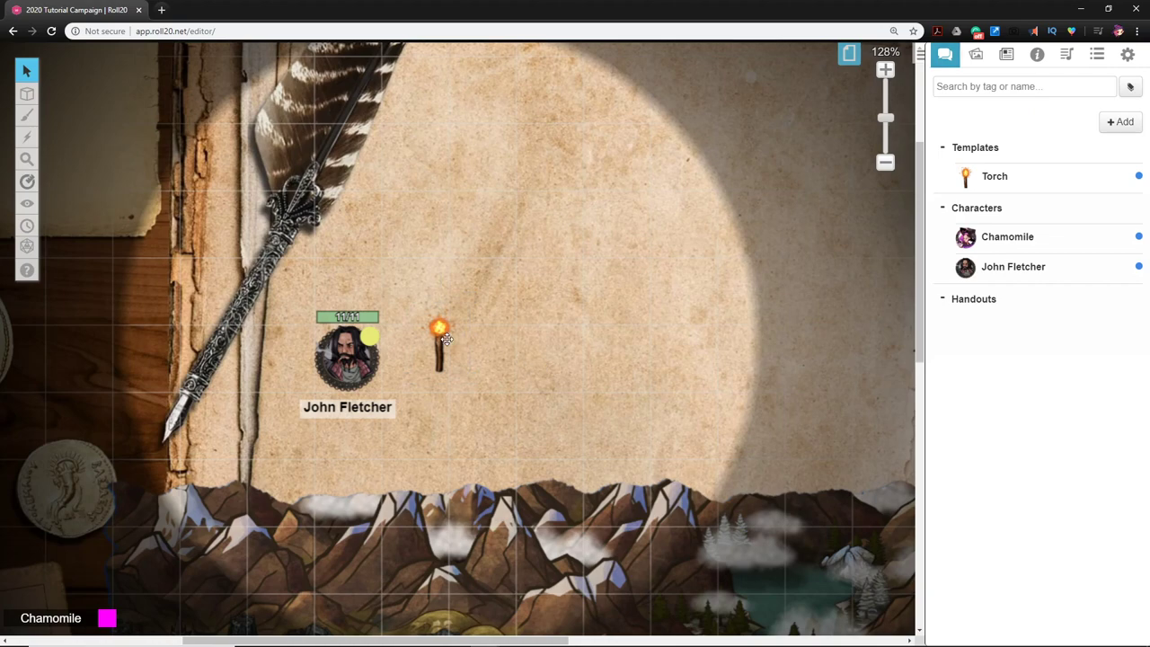
pyautogui.moveTo(440, 345); pyautogui.dragTo(556, 302)
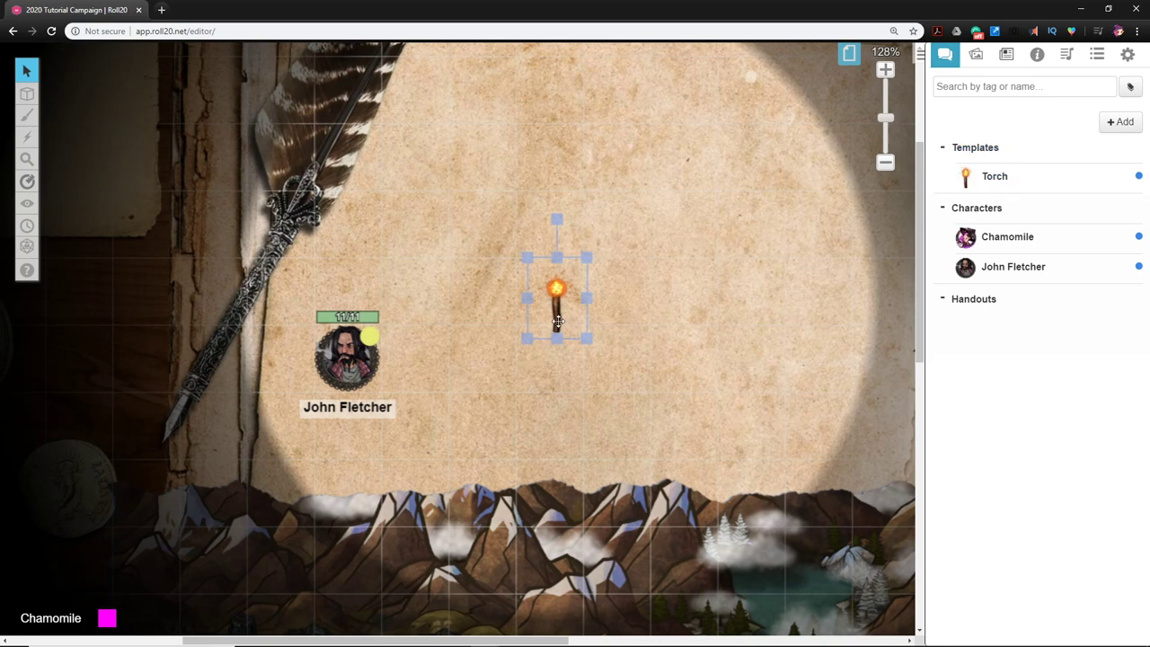
pyautogui.click(648, 296)
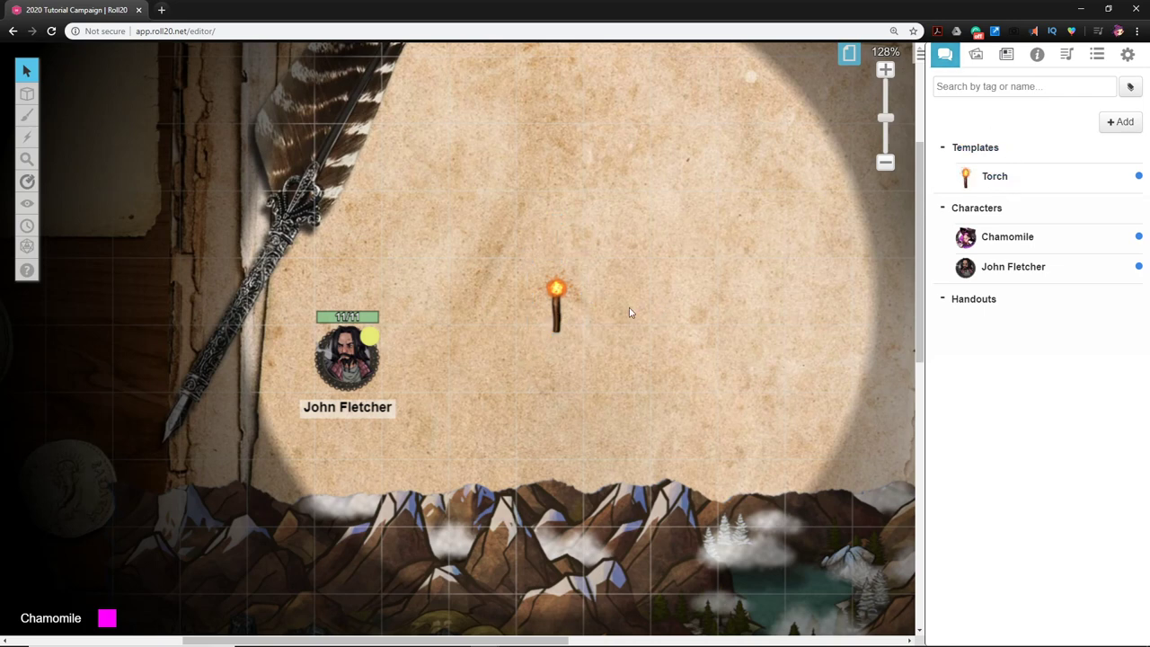
# - Assign the lit torch token on the map as the default token of the Torch template and save it
pyautogui.click(558, 299)
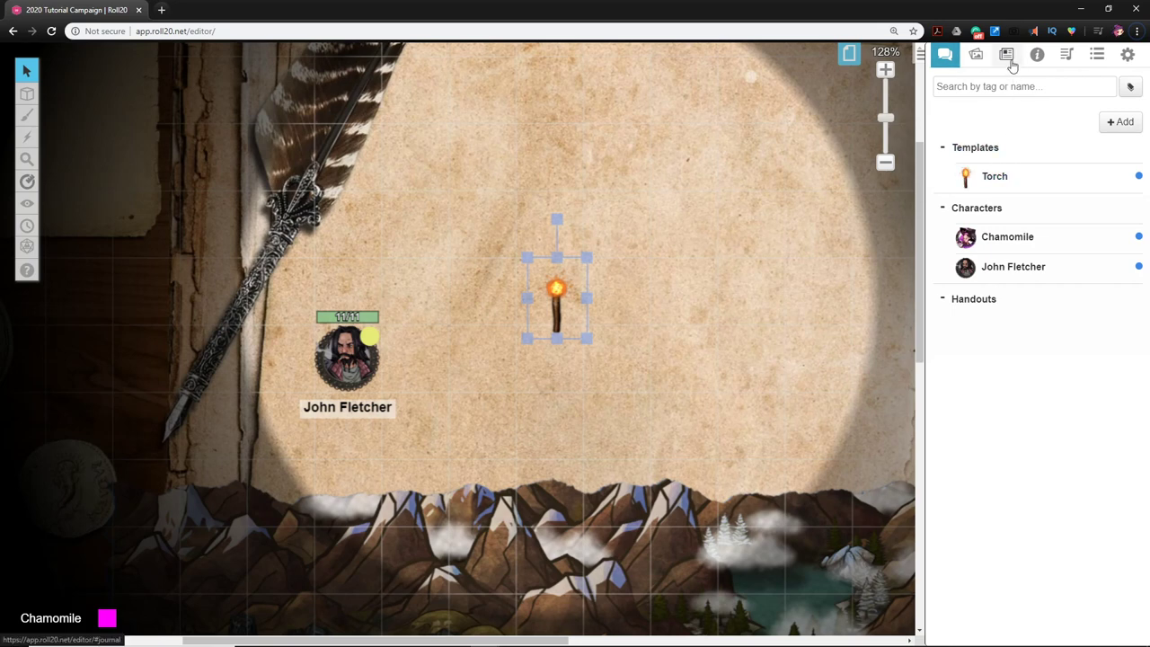
pyautogui.click(993, 177)
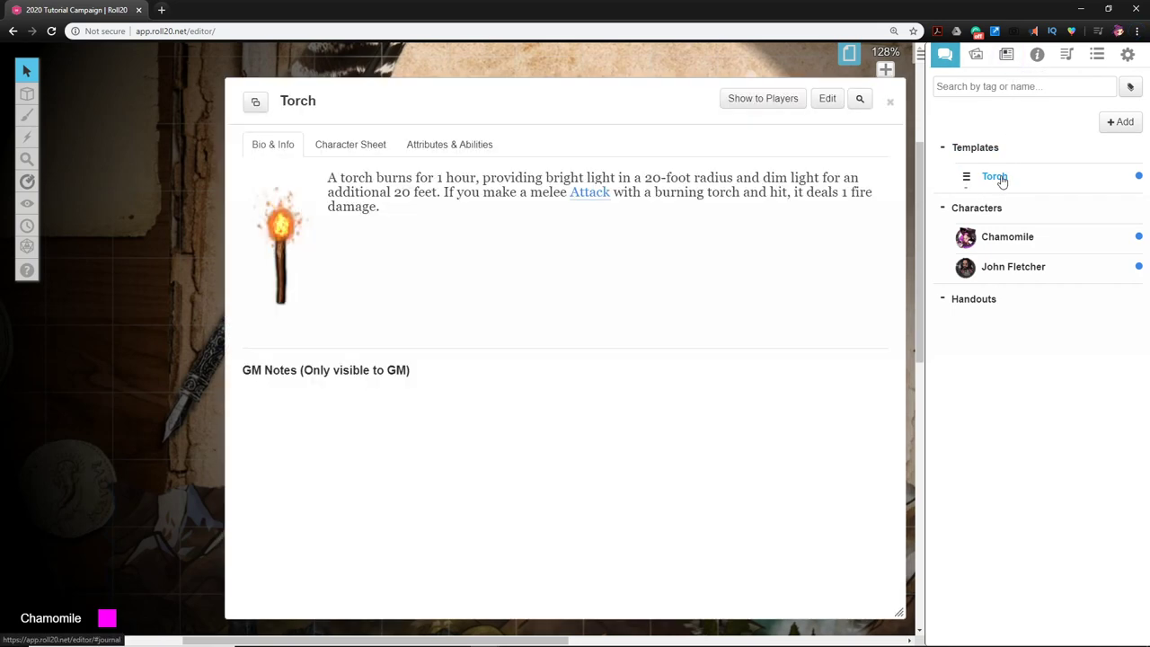
pyautogui.click(827, 99)
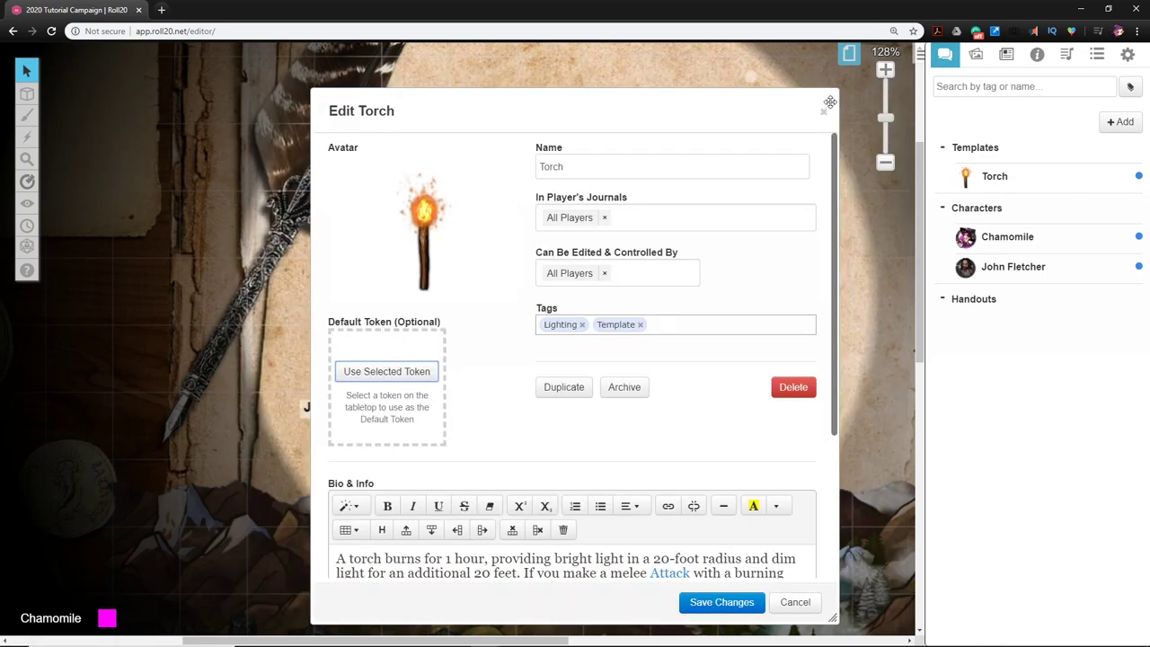
pyautogui.click(396, 372)
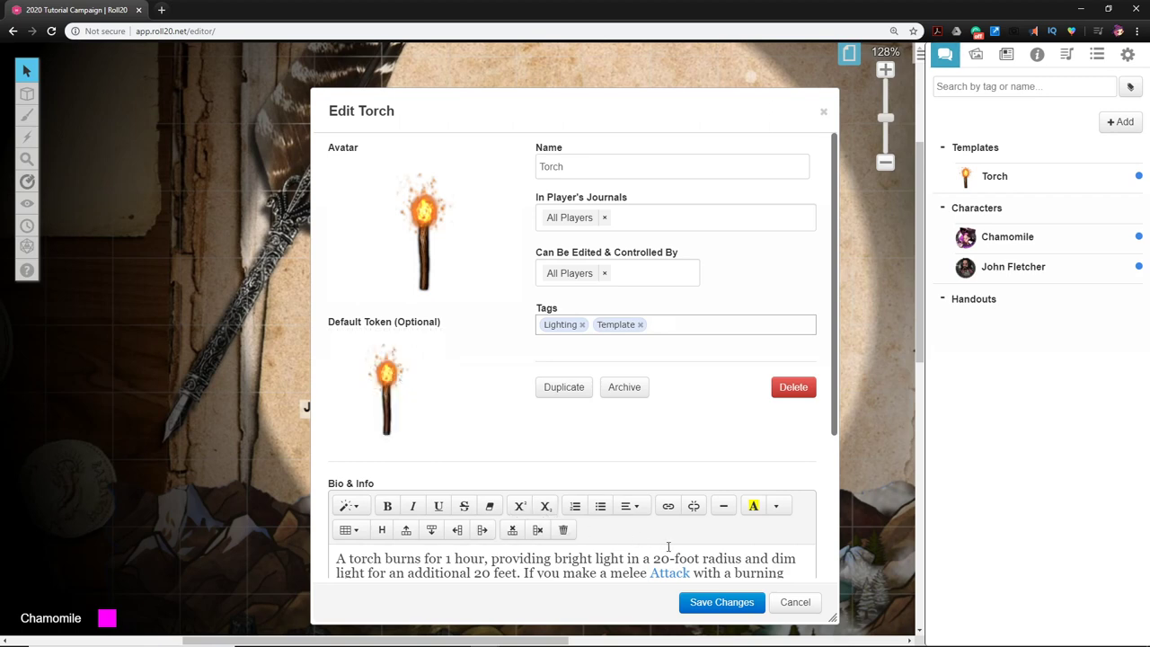
pyautogui.click(714, 603)
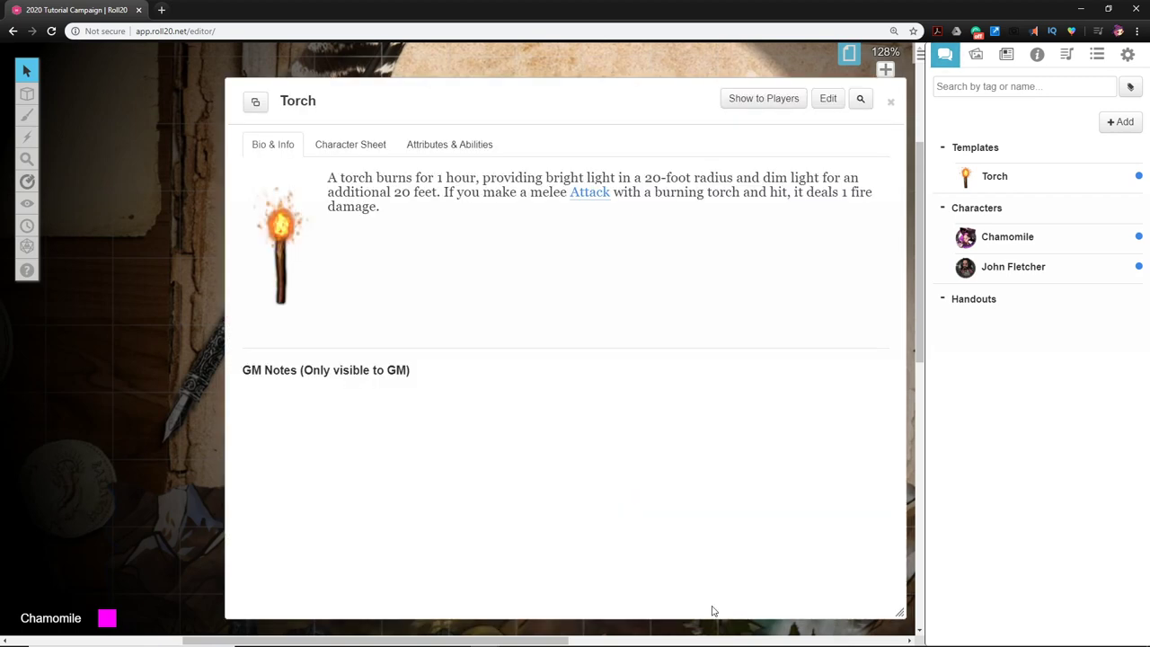
pyautogui.click(890, 101)
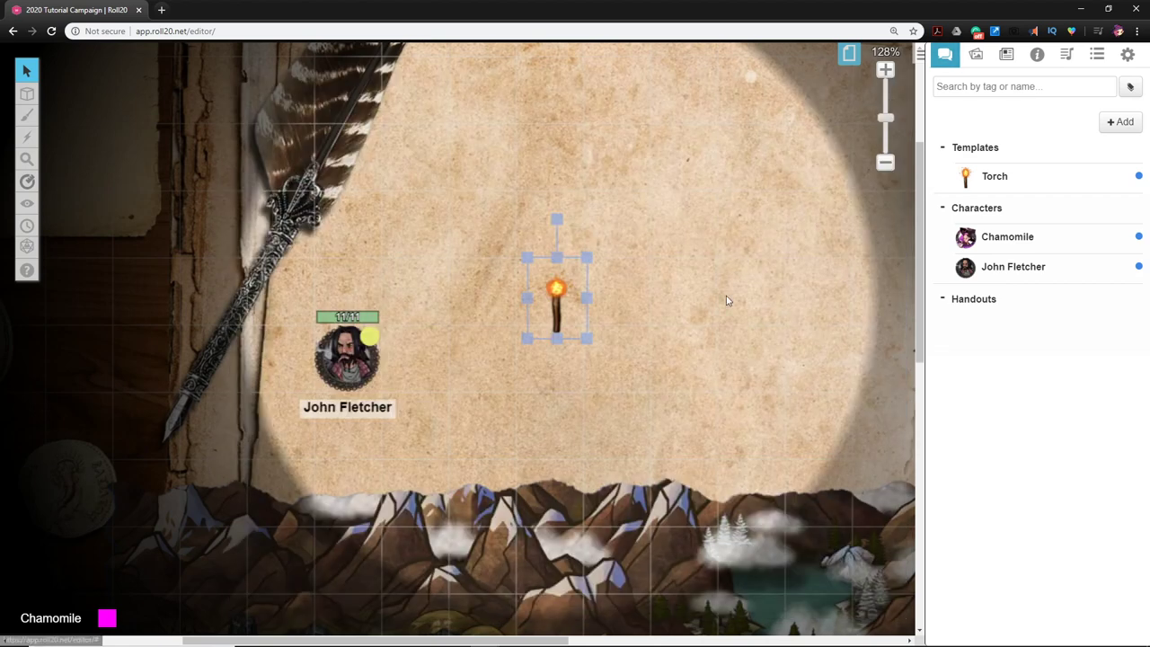
# - Delete the torch token from the map and reposition the bearded character's token on the parchment
pyautogui.click(567, 293)
pyautogui.press('Delete')
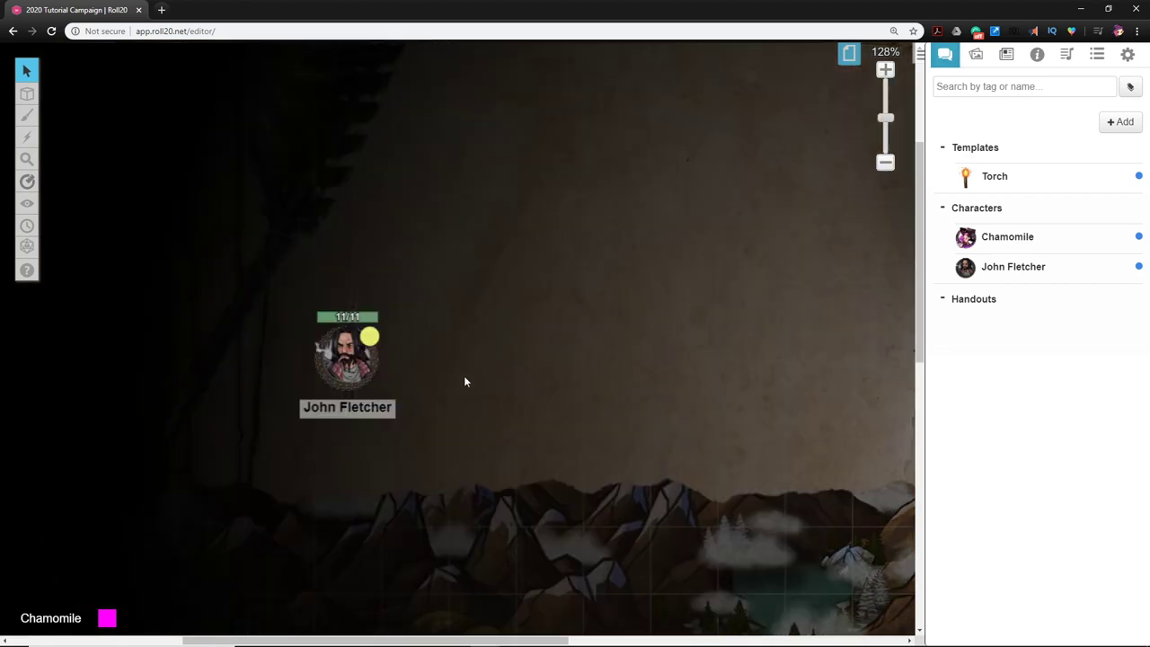
pyautogui.moveTo(347, 363); pyautogui.dragTo(570, 325)
pyautogui.moveTo(629, 364); pyautogui.dragTo(575, 452)
pyautogui.click(577, 451)
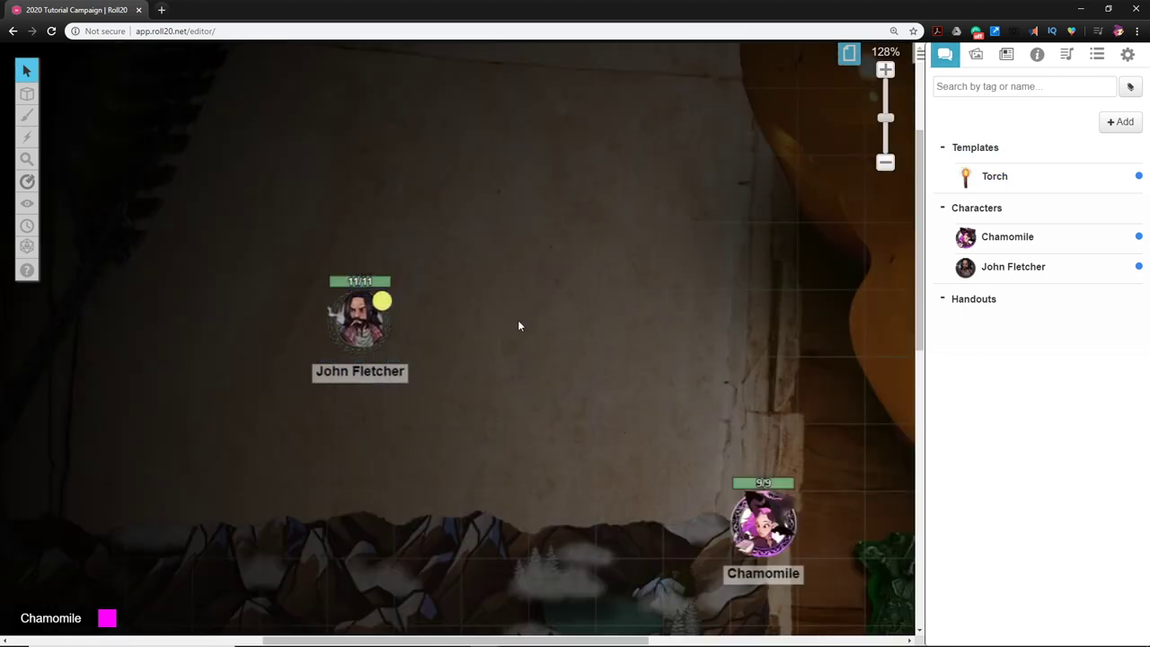
pyautogui.moveTo(351, 329); pyautogui.dragTo(283, 399)
pyautogui.click(514, 362)
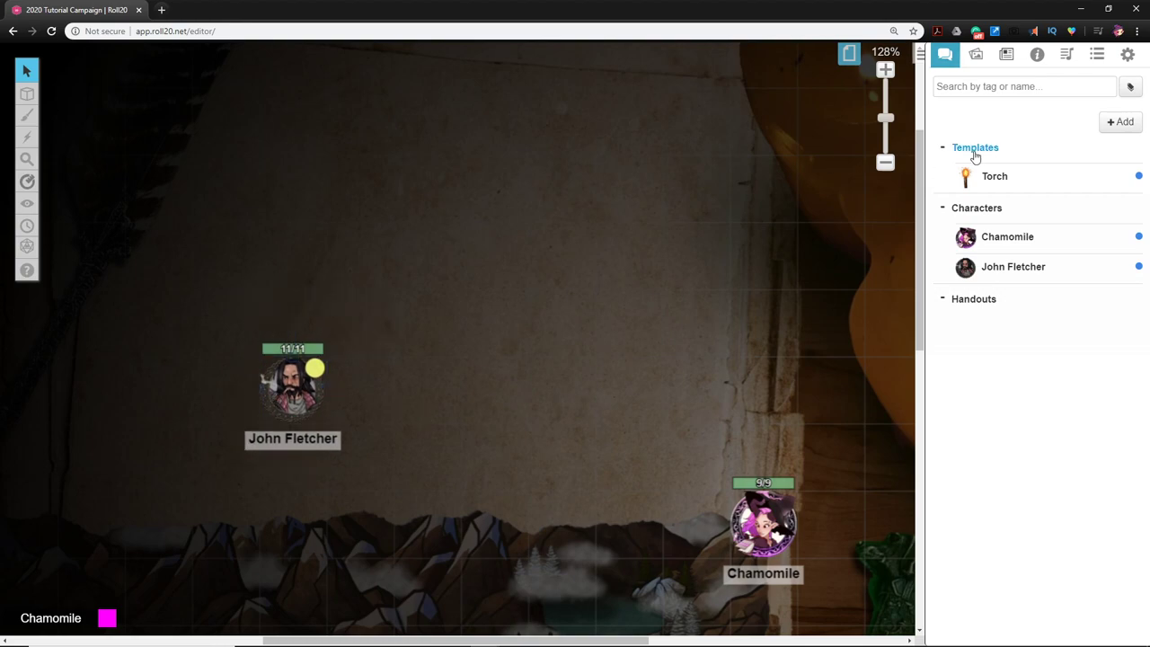
# - Place a Torch from the templates on the map beside the bearded character's token
pyautogui.moveTo(998, 177); pyautogui.dragTo(321, 396)
pyautogui.scroll(-5, 500, 393)
pyautogui.scroll(3, 382, 386)
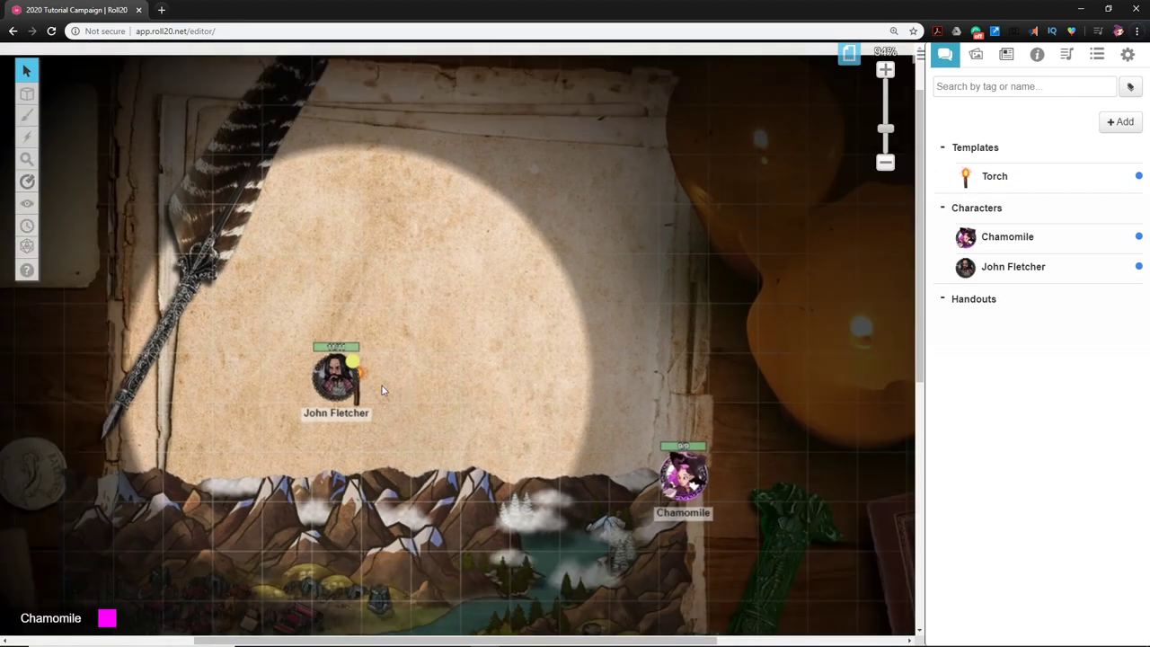
# - Move the bearded character's token just above Chamomile's token and place a second Torch beside it
pyautogui.moveTo(336, 381); pyautogui.dragTo(733, 364)
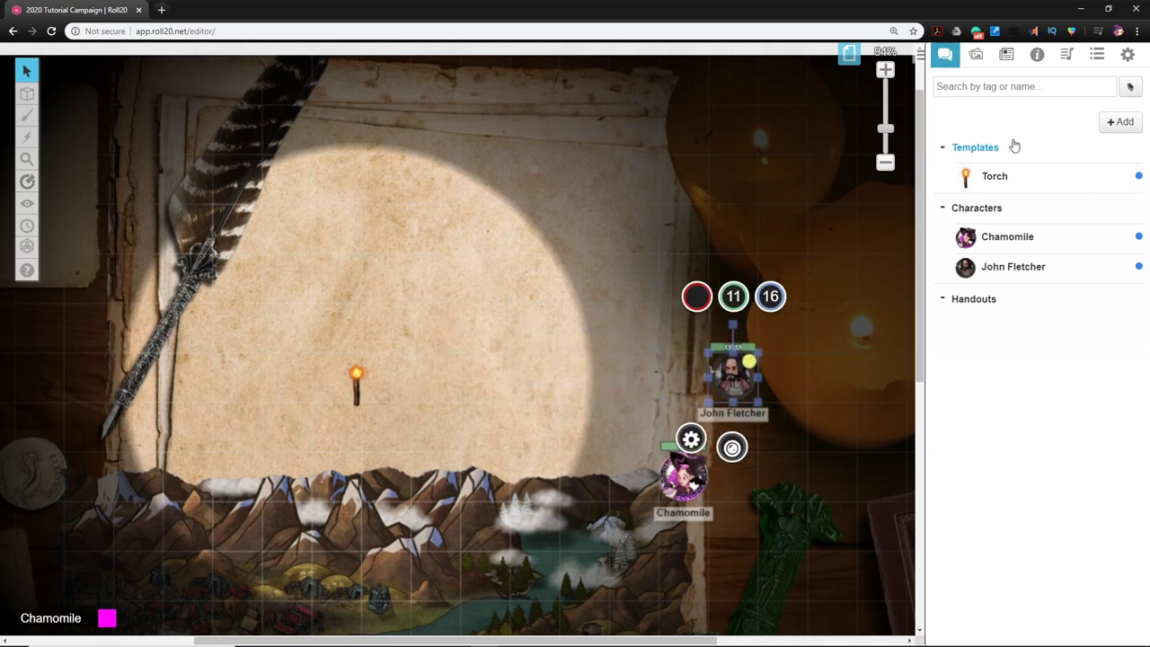
pyautogui.moveTo(999, 176); pyautogui.dragTo(701, 375)
pyautogui.scroll(-3, 610, 426)
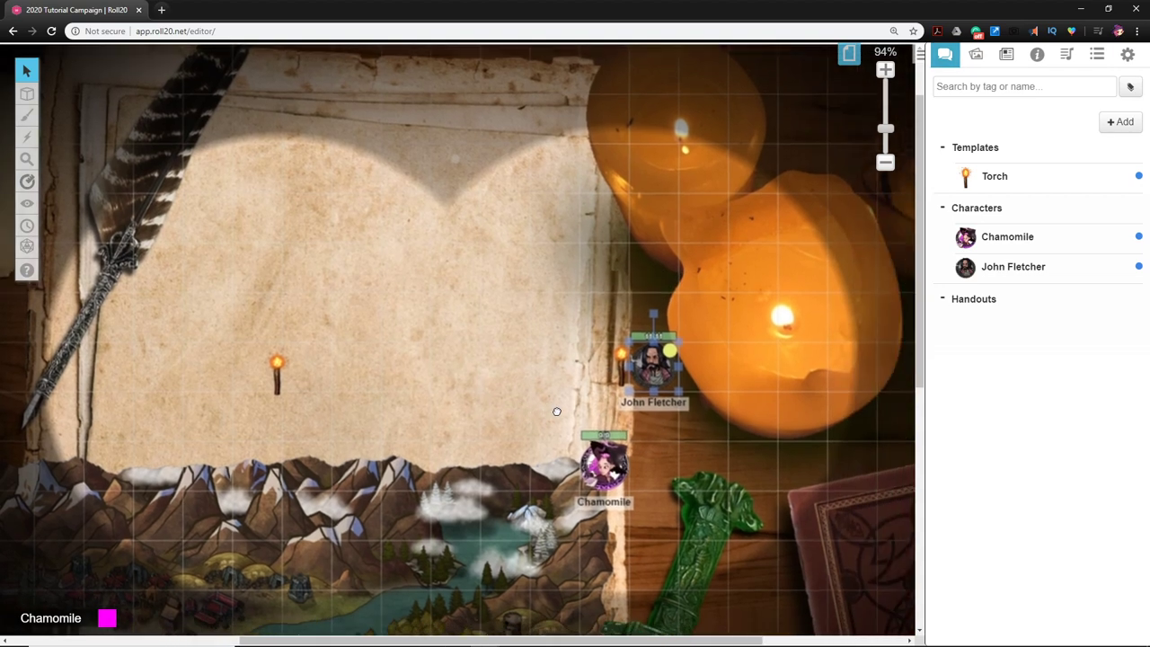
# - Move the bearded character's token away from the nearby torch onto the large candle
pyautogui.scroll(2, 626, 311)
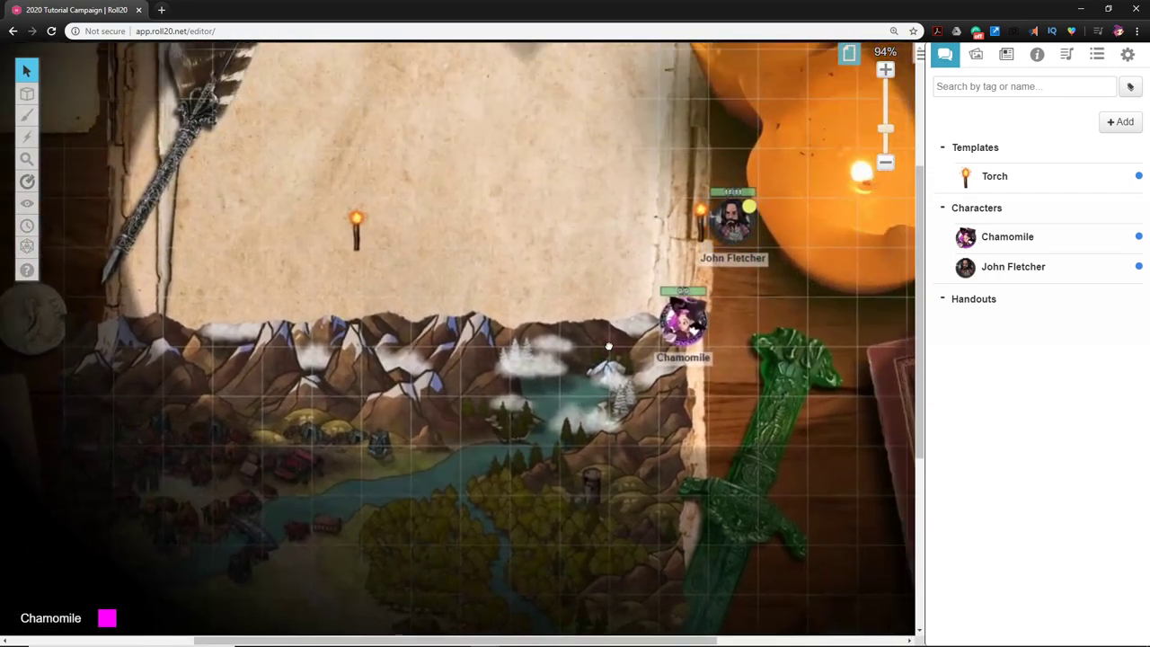
pyautogui.scroll(3, 748, 208)
pyautogui.moveTo(710, 249); pyautogui.dragTo(665, 316)
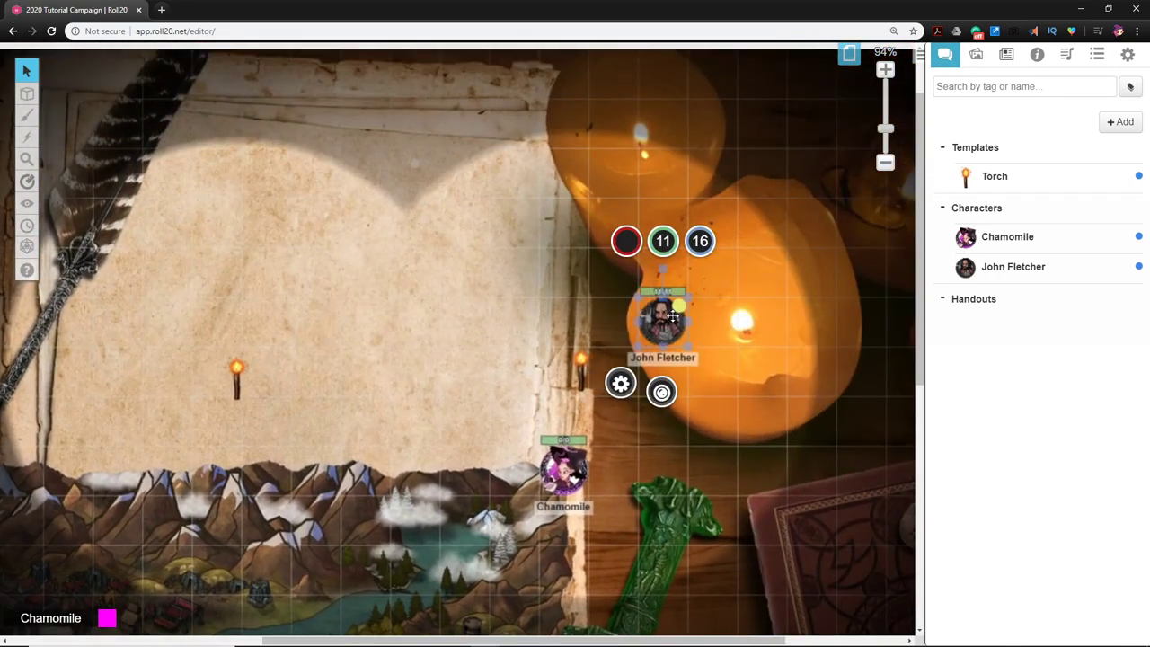
pyautogui.rightClick(586, 333)
pyautogui.rightClick(739, 276)
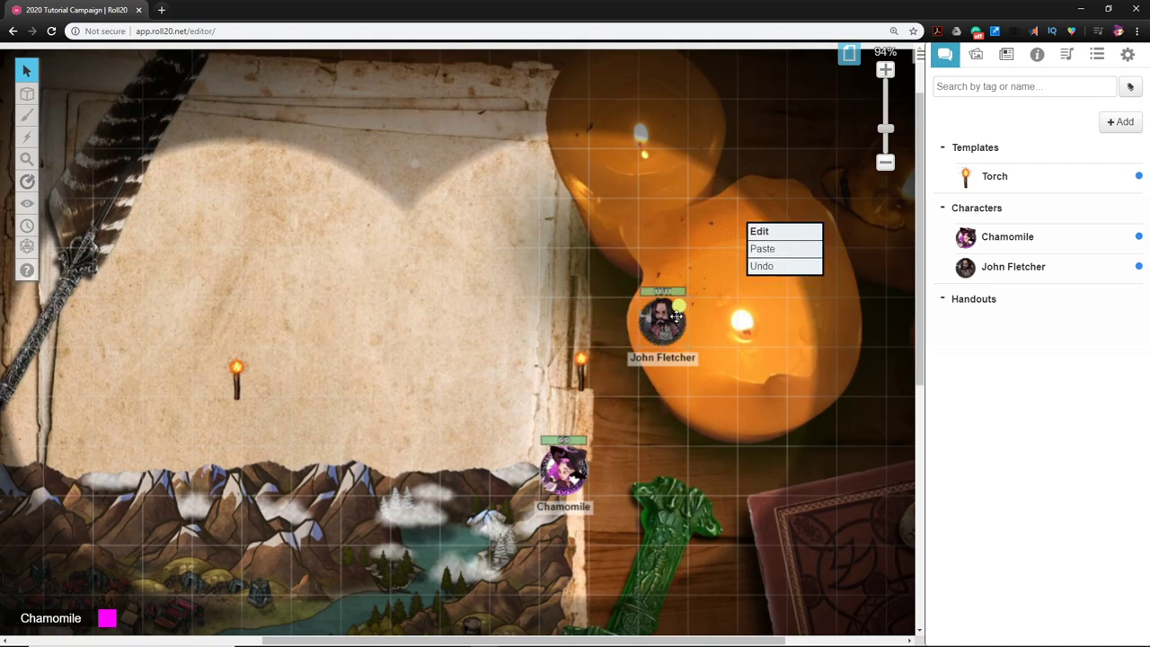
pyautogui.click(592, 335)
pyautogui.rightClick(592, 335)
pyautogui.rightClick(555, 349)
pyautogui.scroll(-5, 492, 340)
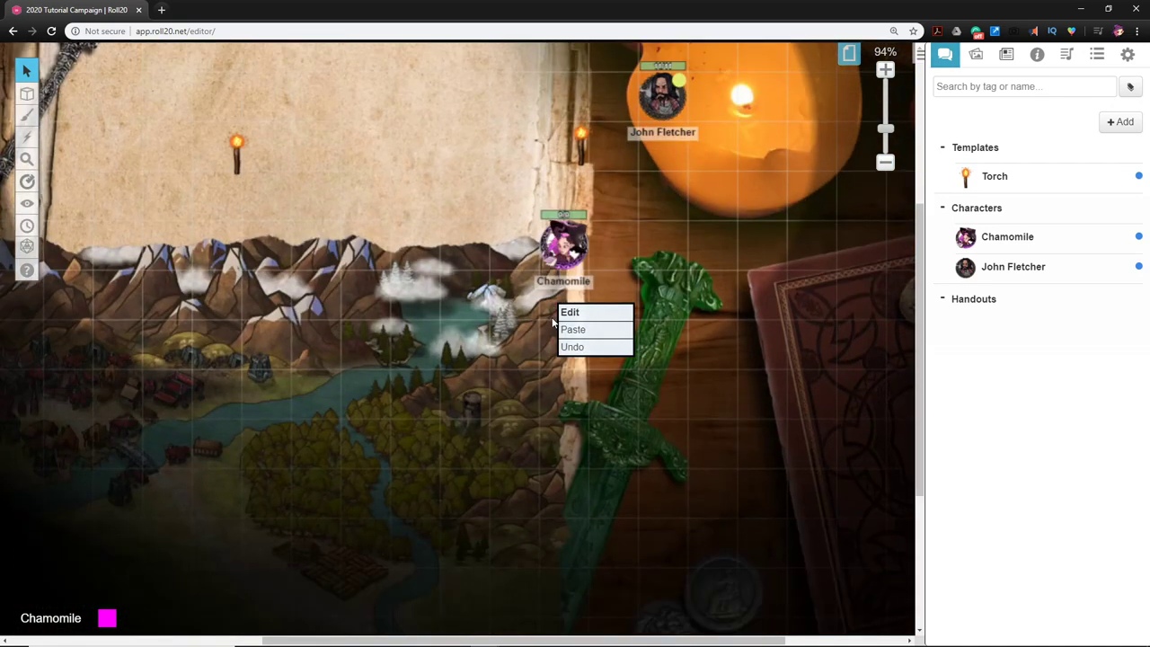
pyautogui.scroll(4, 493, 340)
pyautogui.rightClick(406, 349)
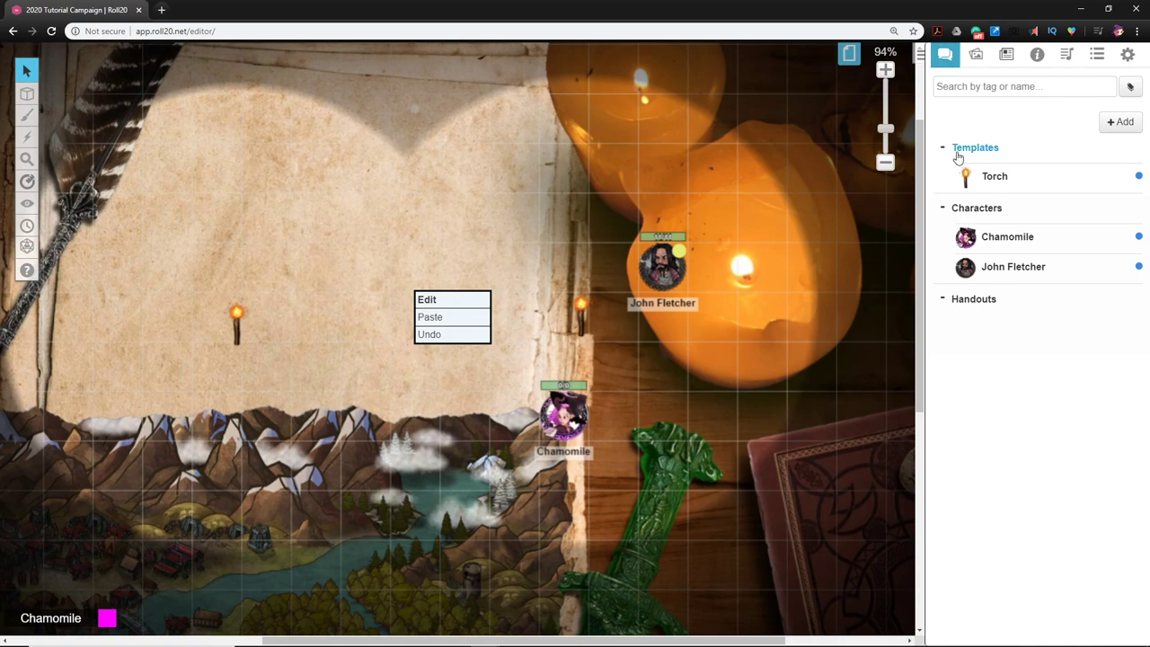
pyautogui.click(1016, 175)
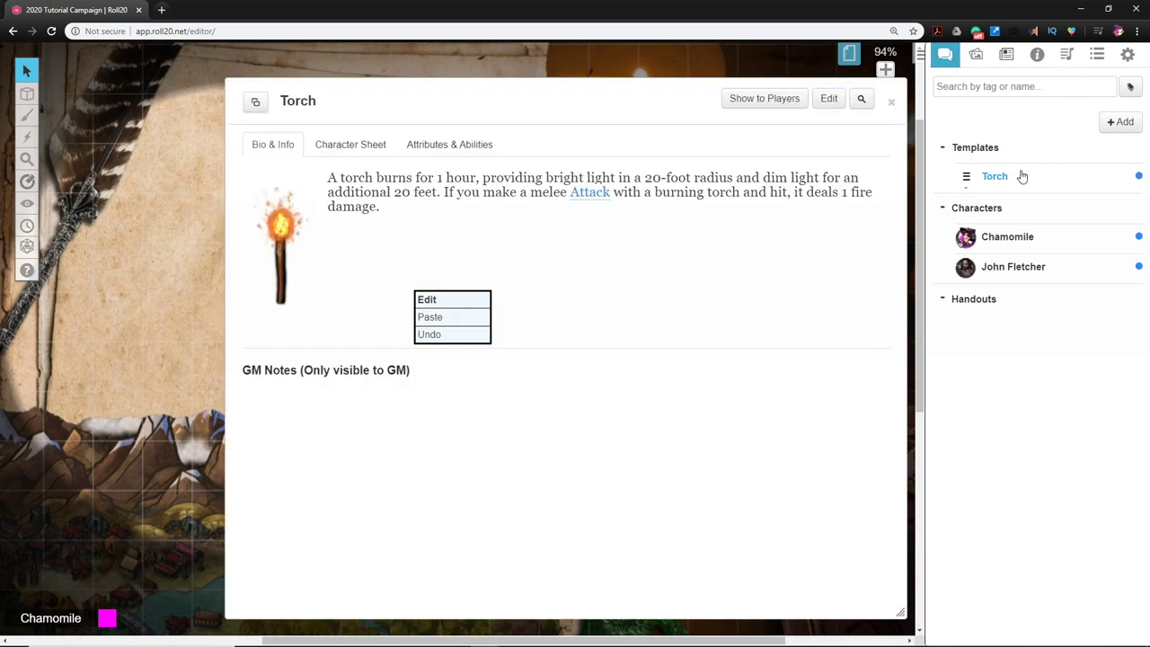
pyautogui.click(892, 101)
# - Move the bearded character's token onto the lower part of the parchment, between the two torches
pyautogui.moveTo(662, 258); pyautogui.dragTo(414, 314)
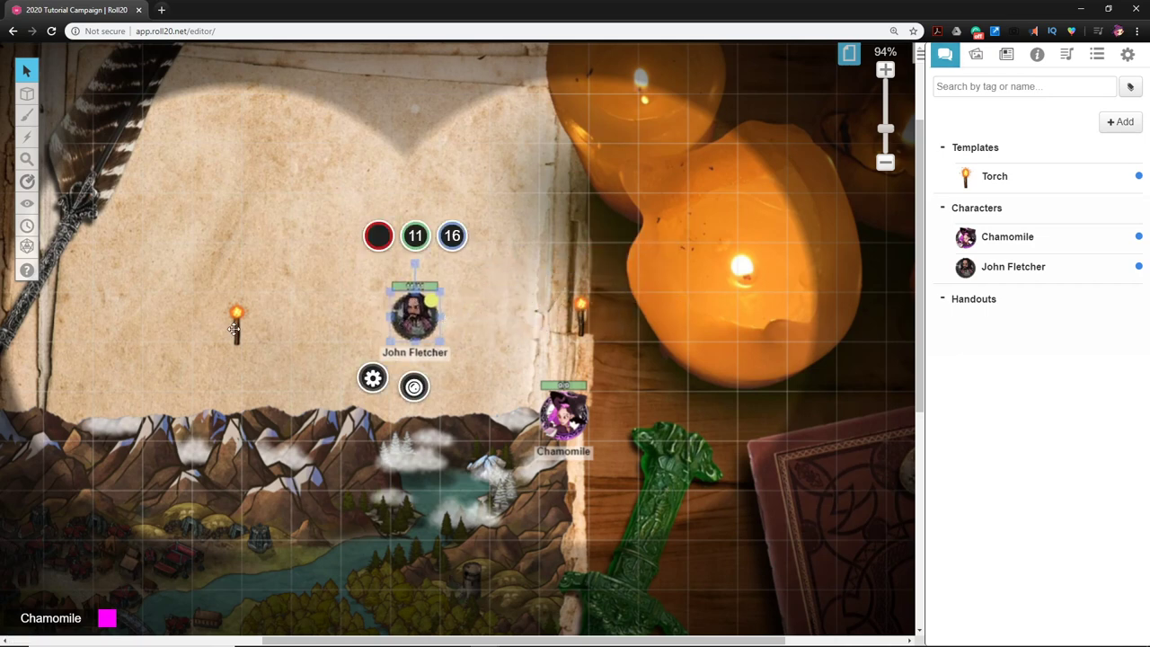
pyautogui.click(656, 355)
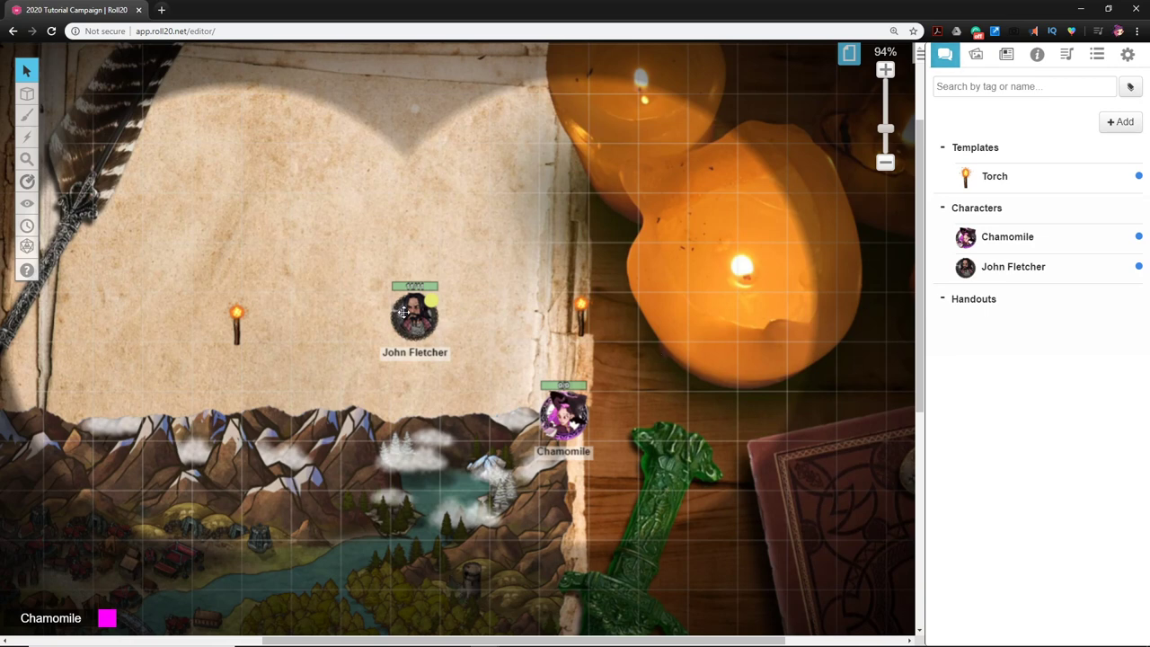
pyautogui.moveTo(409, 319); pyautogui.dragTo(360, 367)
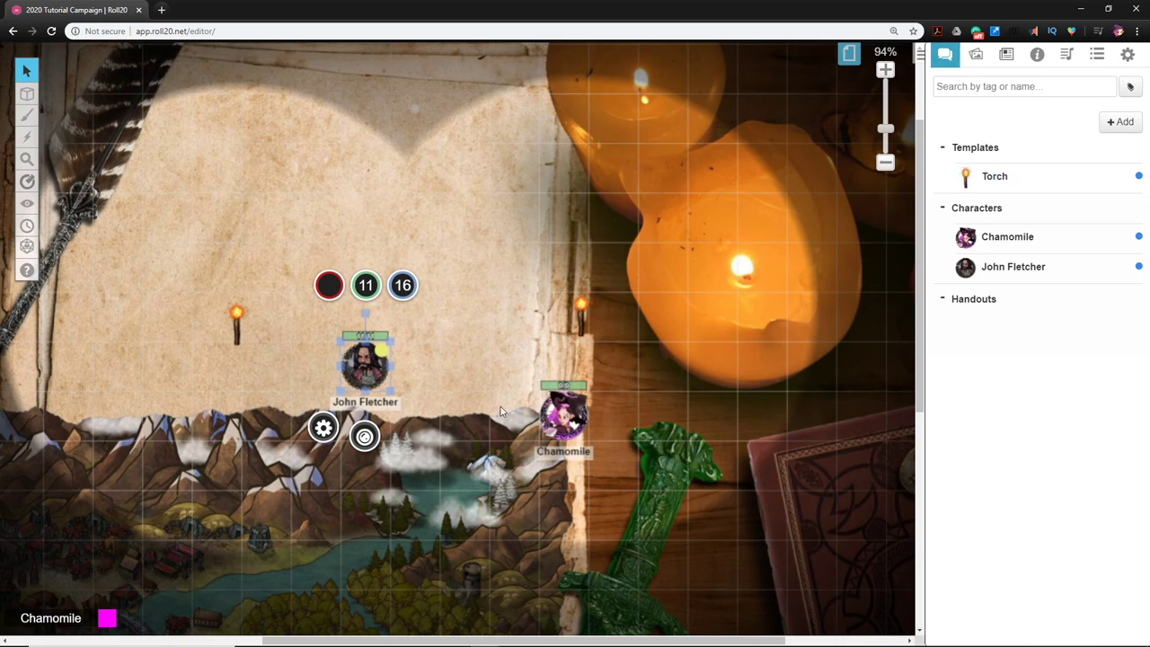
pyautogui.click(460, 475)
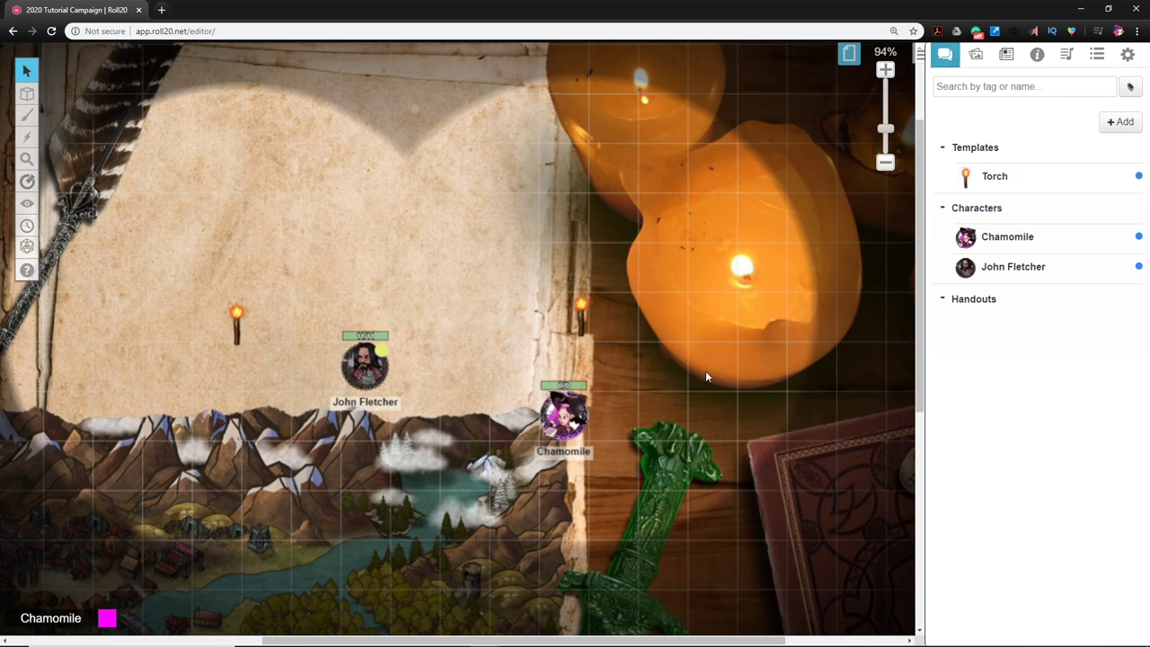
# - Add a new character to the journal and name it Bullseye Lantern
pyautogui.click(1124, 124)
pyautogui.click(1103, 149)
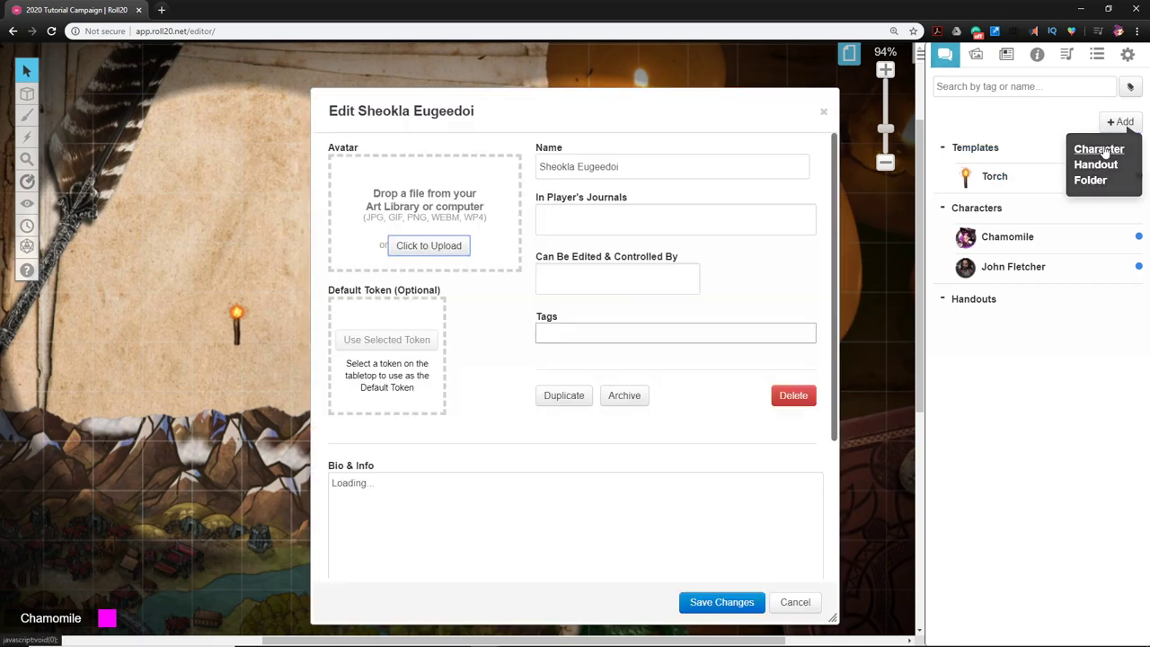
pyautogui.moveTo(629, 168); pyautogui.dragTo(539, 167)
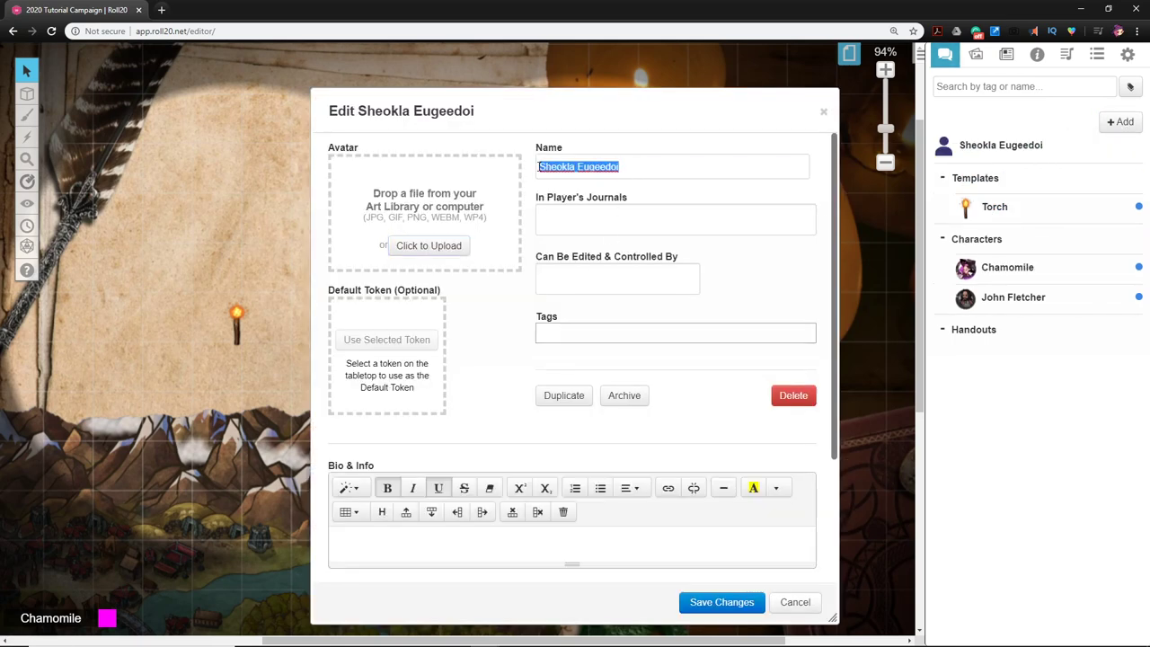
pyautogui.write('Bull')
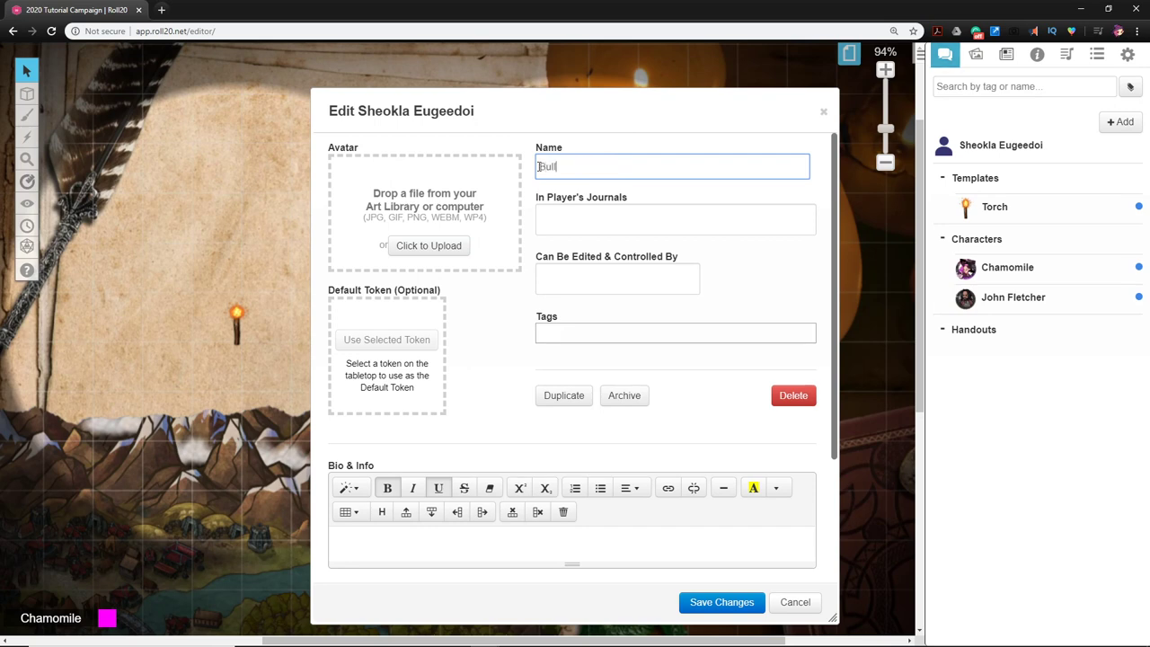
pyautogui.write('seye Lantern')
pyautogui.click(485, 415)
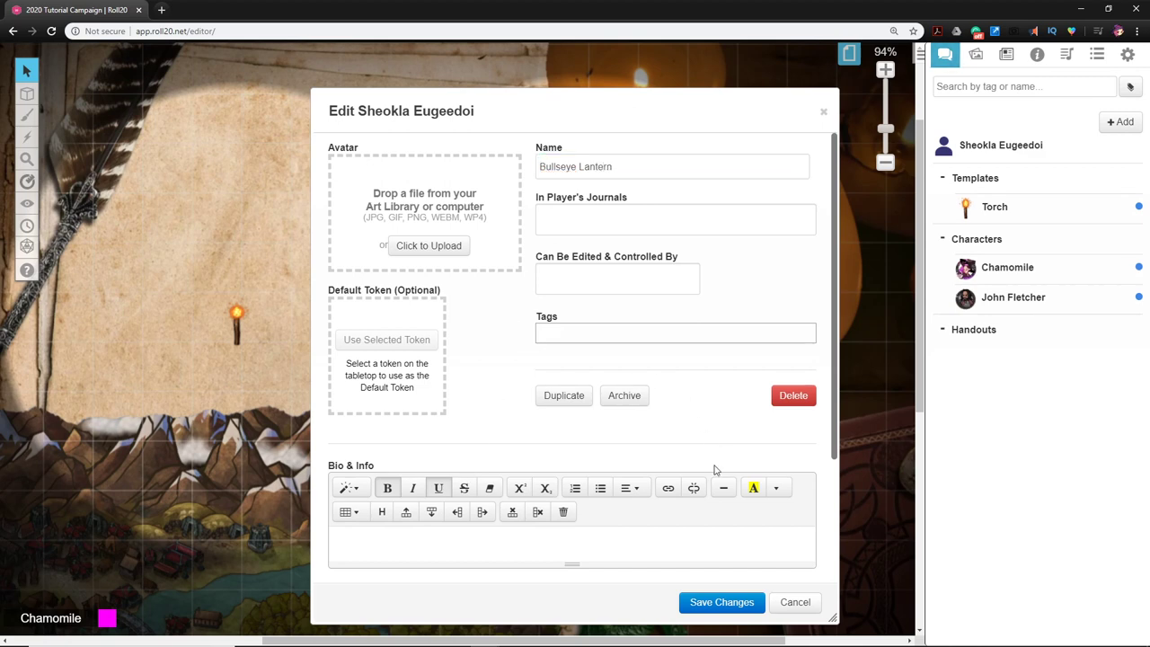
# - Tag the Bullseye Lantern character with Lighting and Template
pyautogui.click(572, 334)
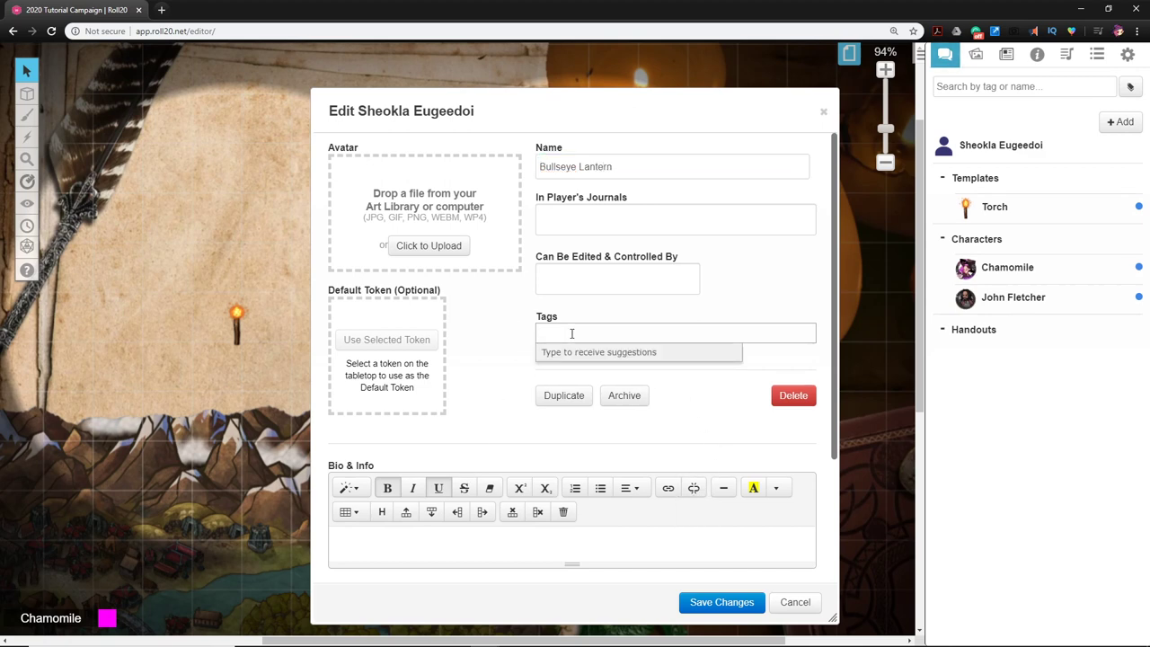
pyautogui.write('lighting')
pyautogui.press('Return')
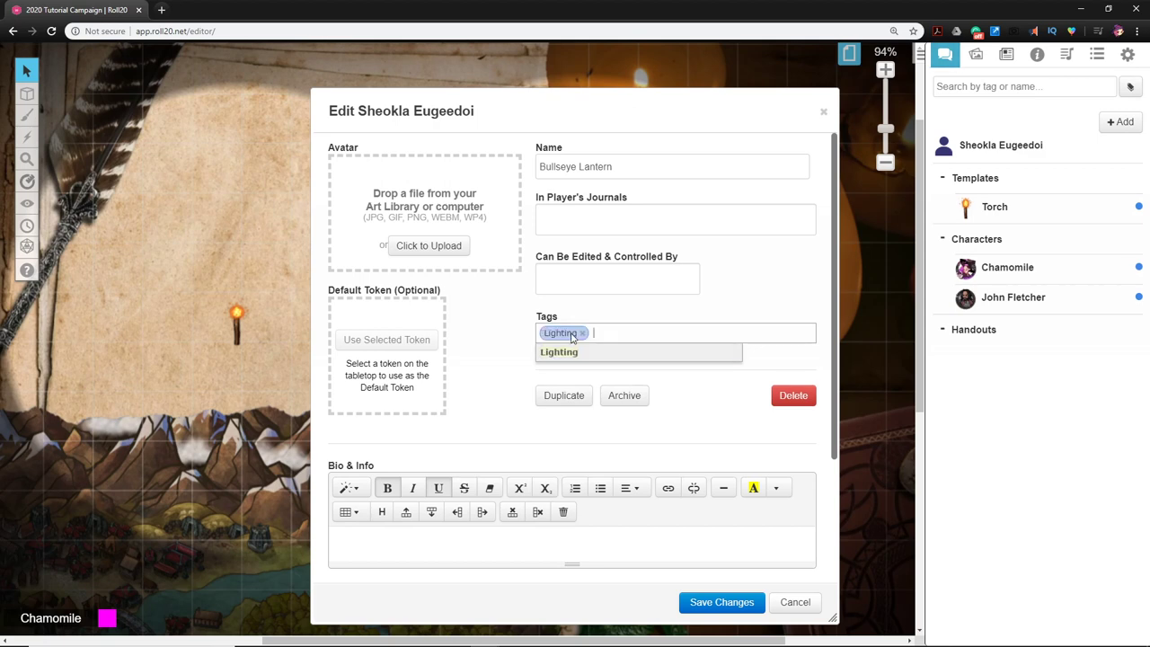
pyautogui.write('Tem')
pyautogui.click(560, 352)
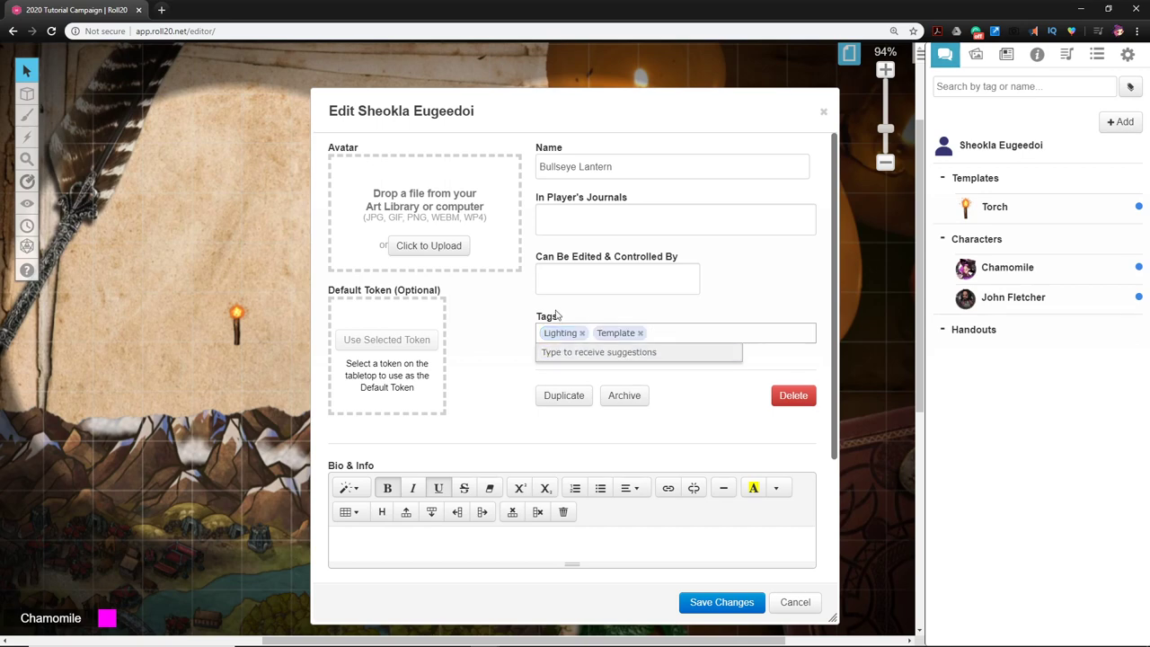
# - Search the art library for lantern tokens and examine the image previews for a suitable lantern avatar
pyautogui.click(980, 55)
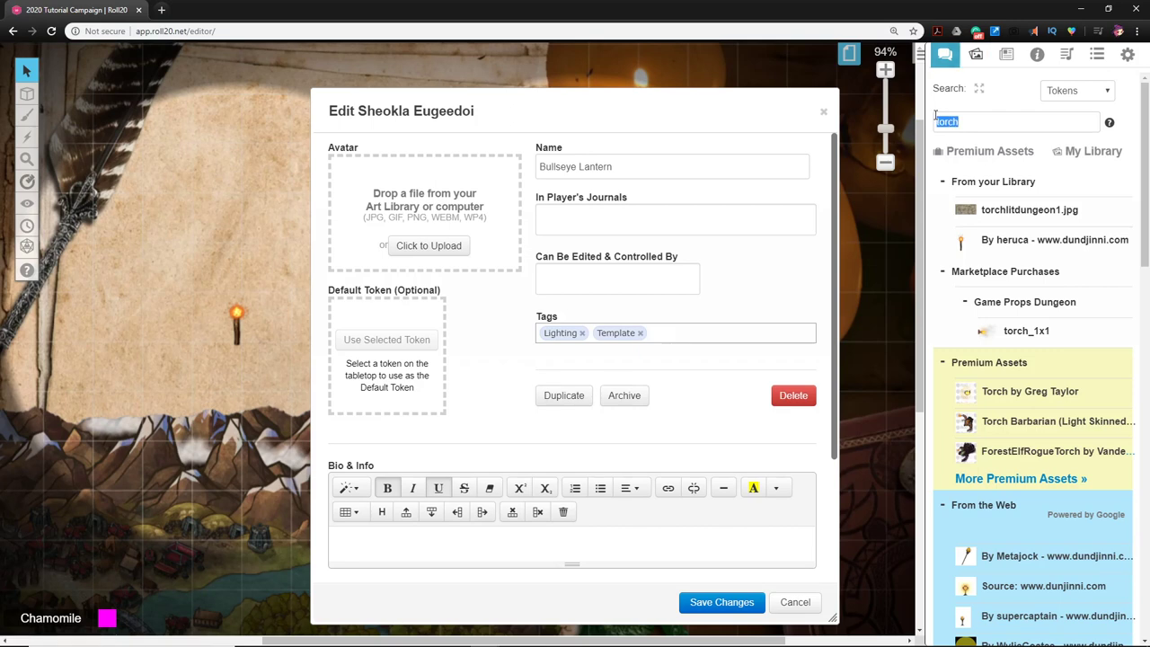
pyautogui.doubleClick(939, 121)
pyautogui.write('lantern')
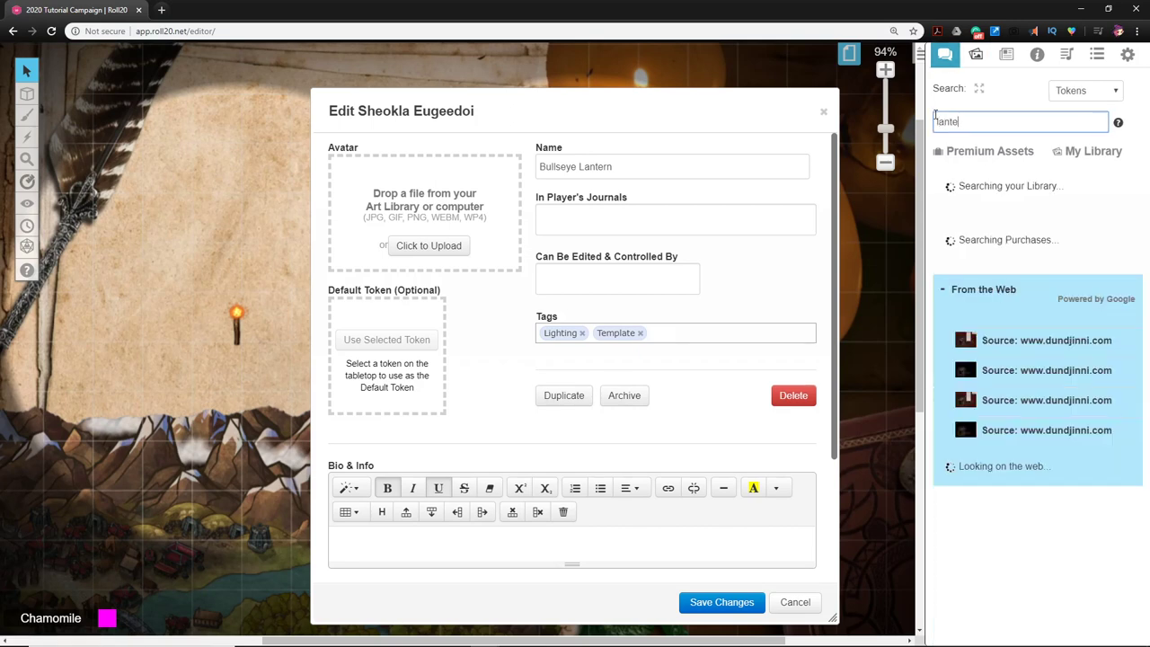
pyautogui.moveTo(994, 333)
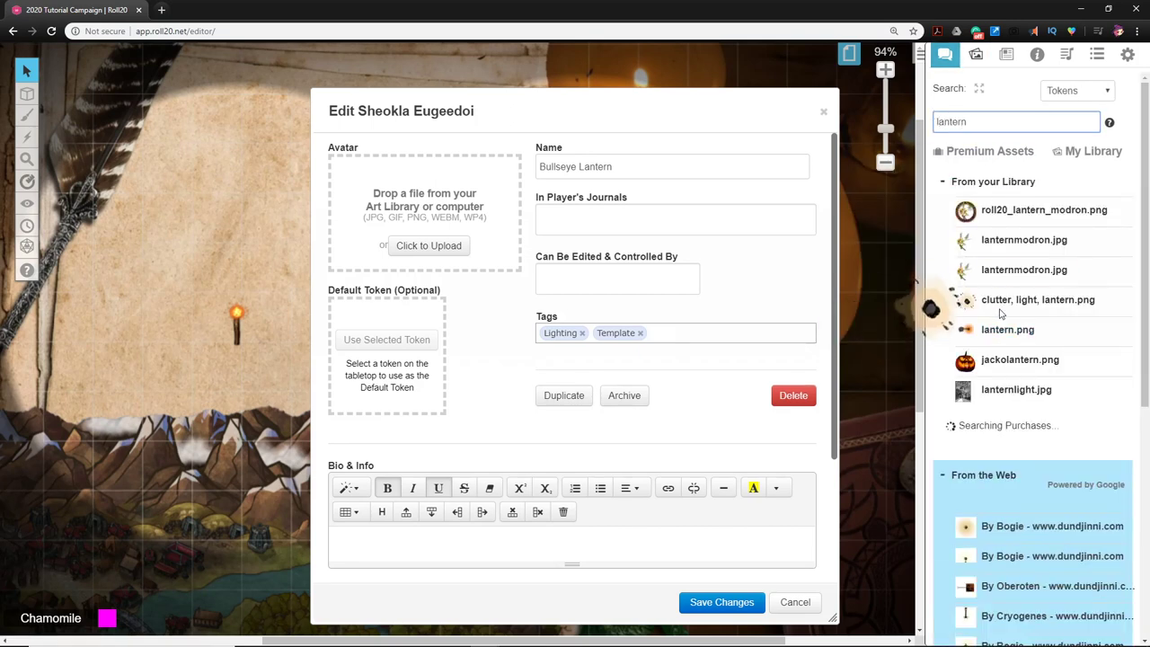
pyautogui.scroll(-2, 996, 333)
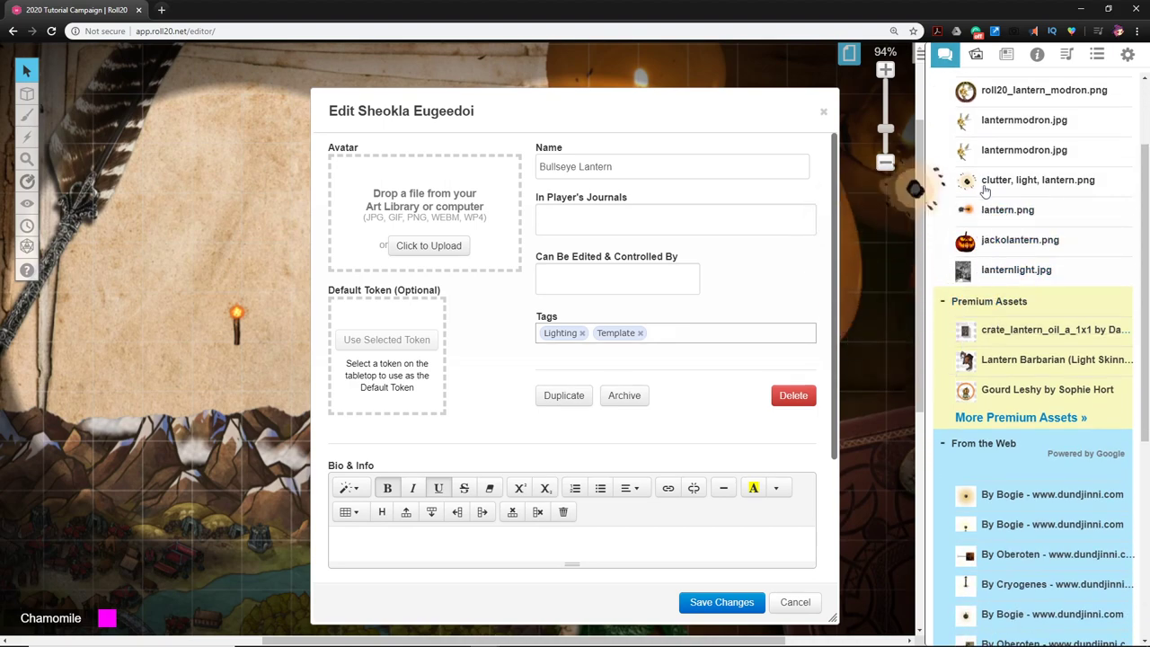
pyautogui.scroll(-3, 969, 342)
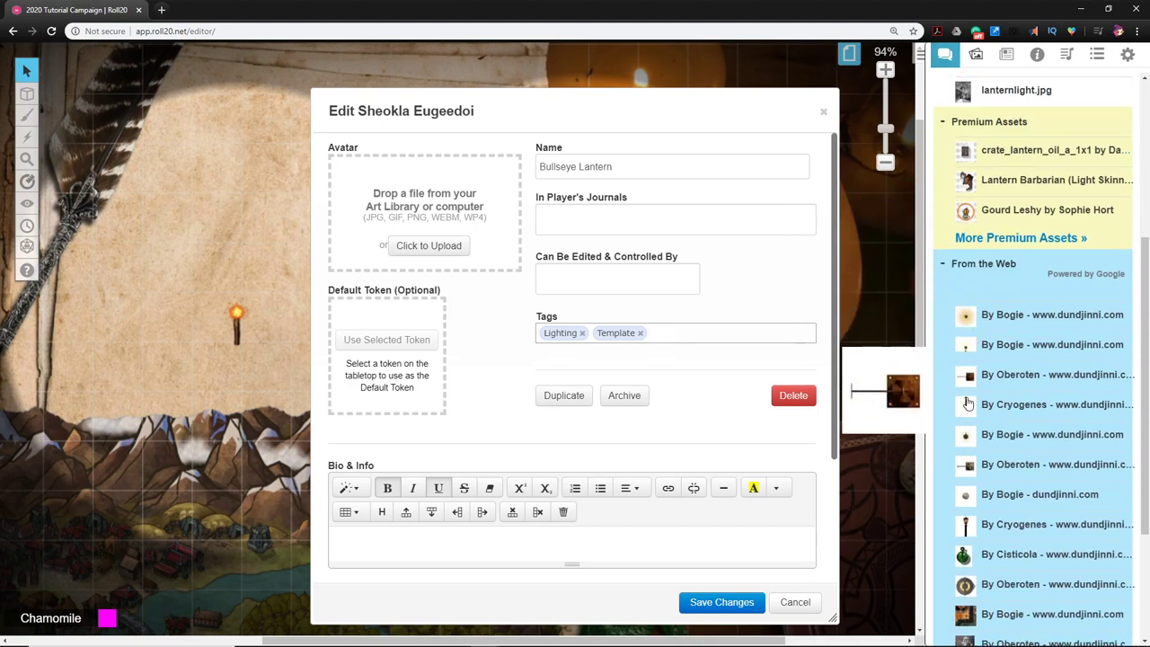
pyautogui.moveTo(966, 505)
pyautogui.scroll(-3, 966, 505)
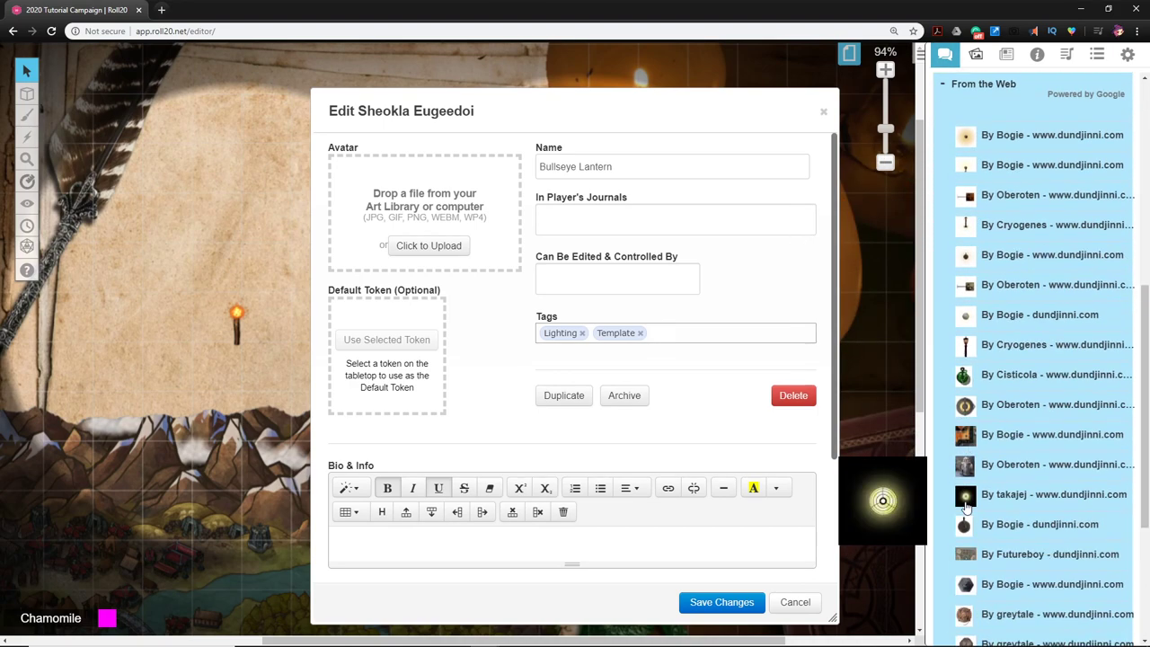
pyautogui.moveTo(969, 588)
pyautogui.scroll(-3, 971, 593)
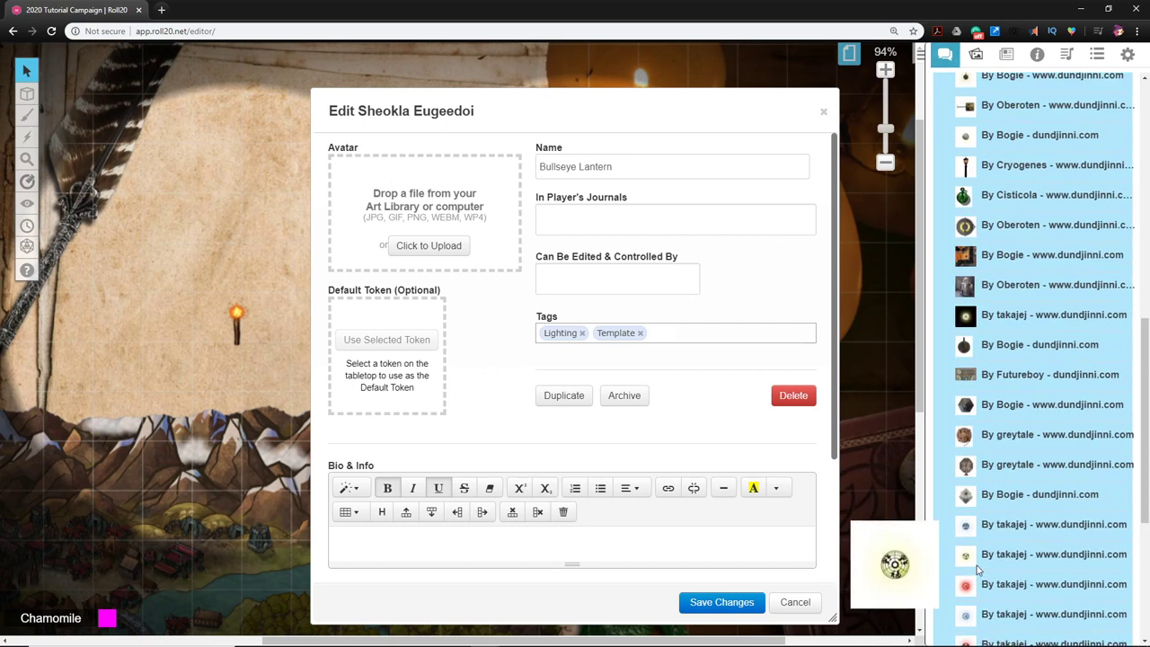
pyautogui.moveTo(971, 476)
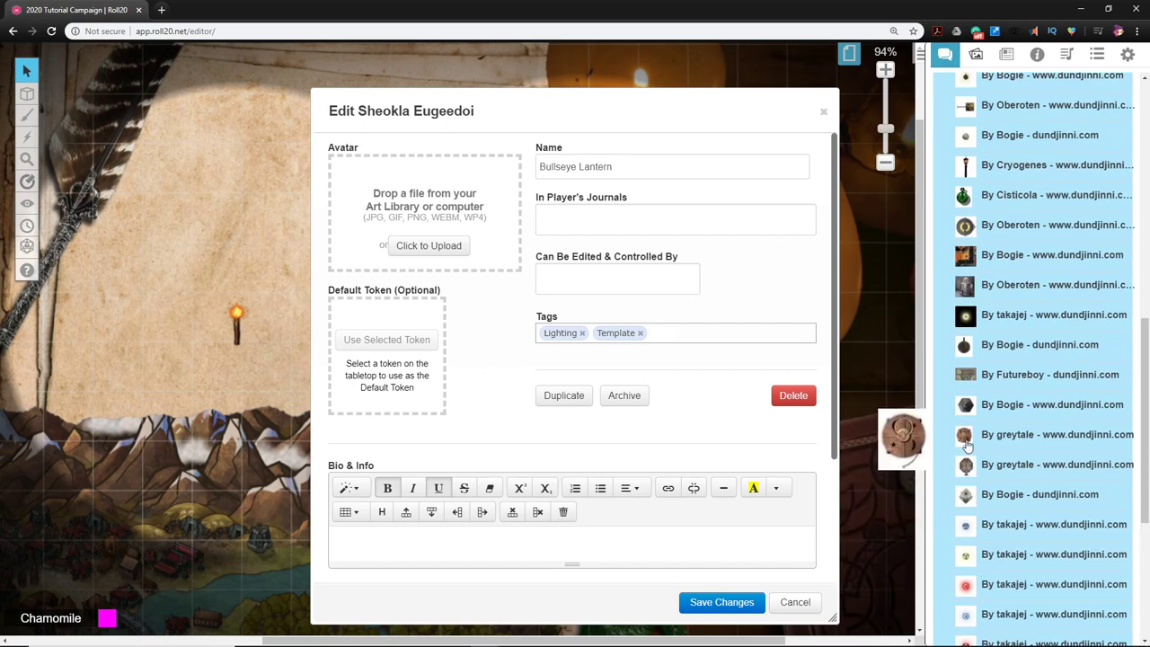
pyautogui.moveTo(958, 451)
pyautogui.moveTo(965, 406)
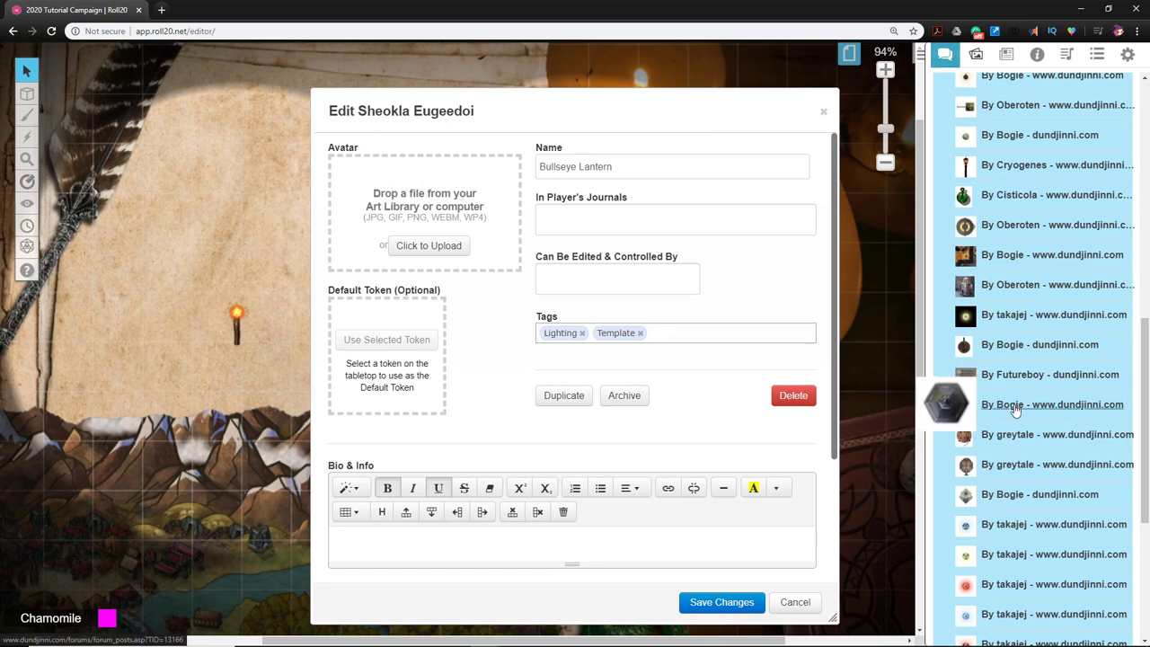
pyautogui.moveTo(961, 349)
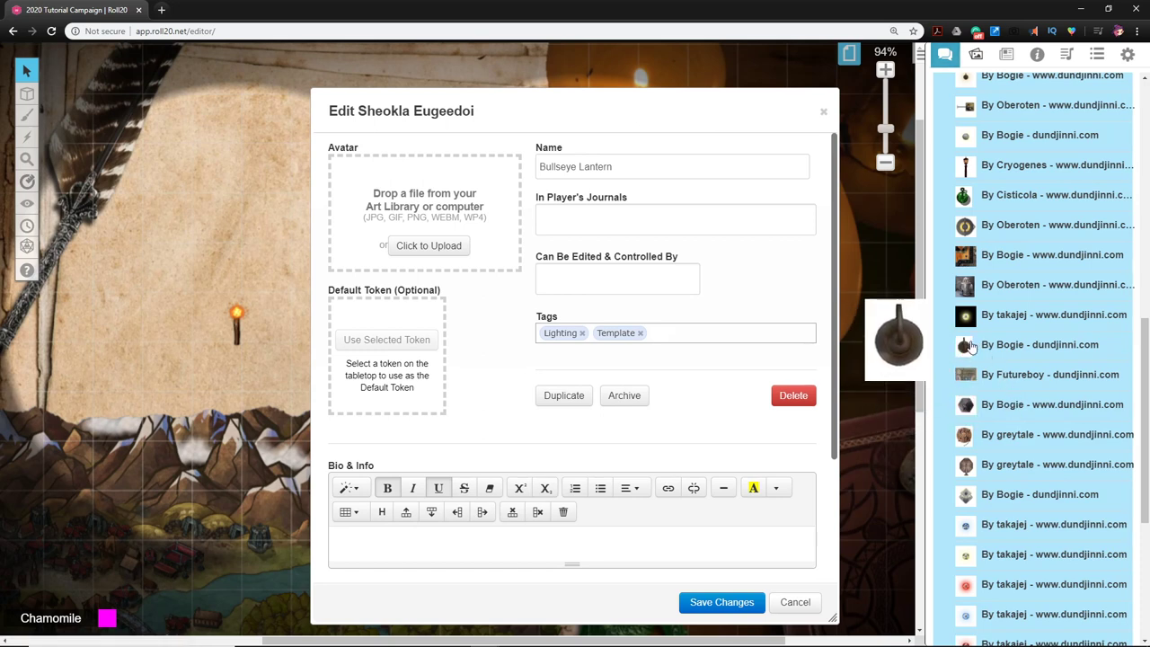
# - Set the dark hexagonal lantern image by Bogie as the Bullseye Lantern's avatar and save the character
pyautogui.moveTo(962, 347); pyautogui.dragTo(450, 201)
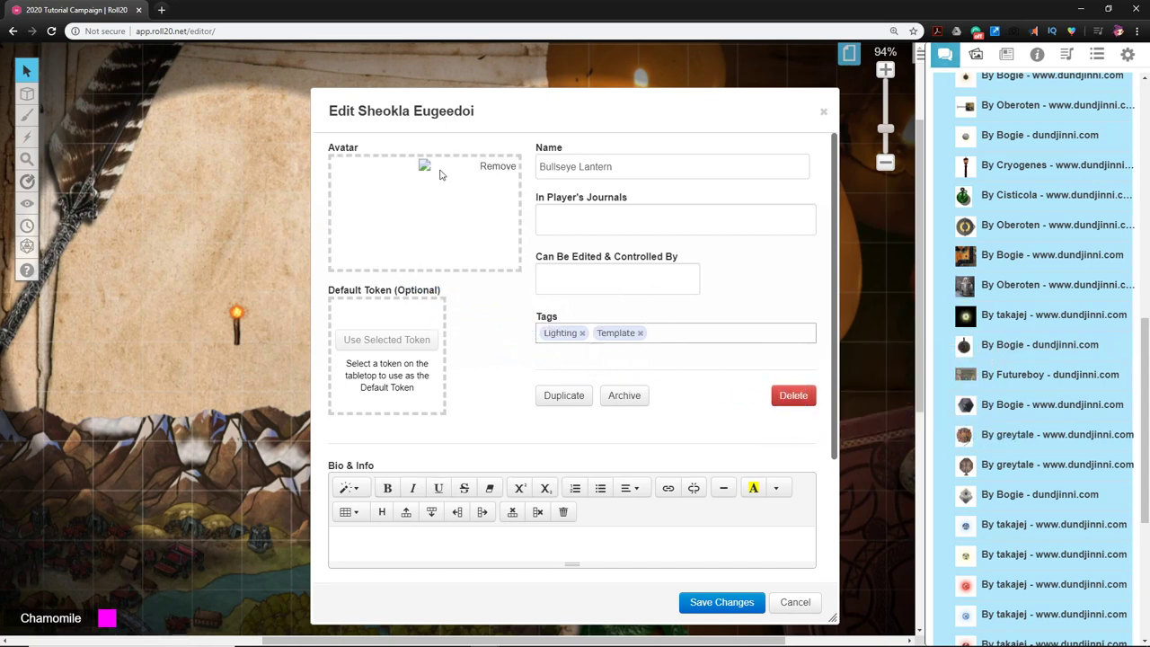
pyautogui.click(501, 169)
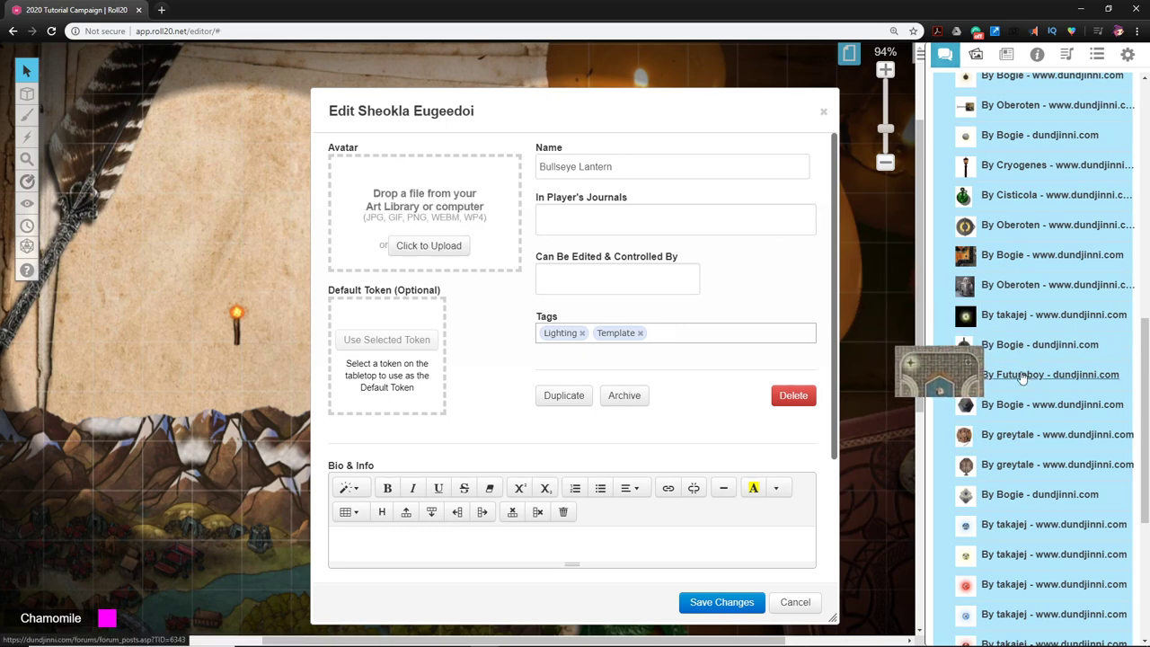
pyautogui.moveTo(1013, 407); pyautogui.dragTo(445, 212)
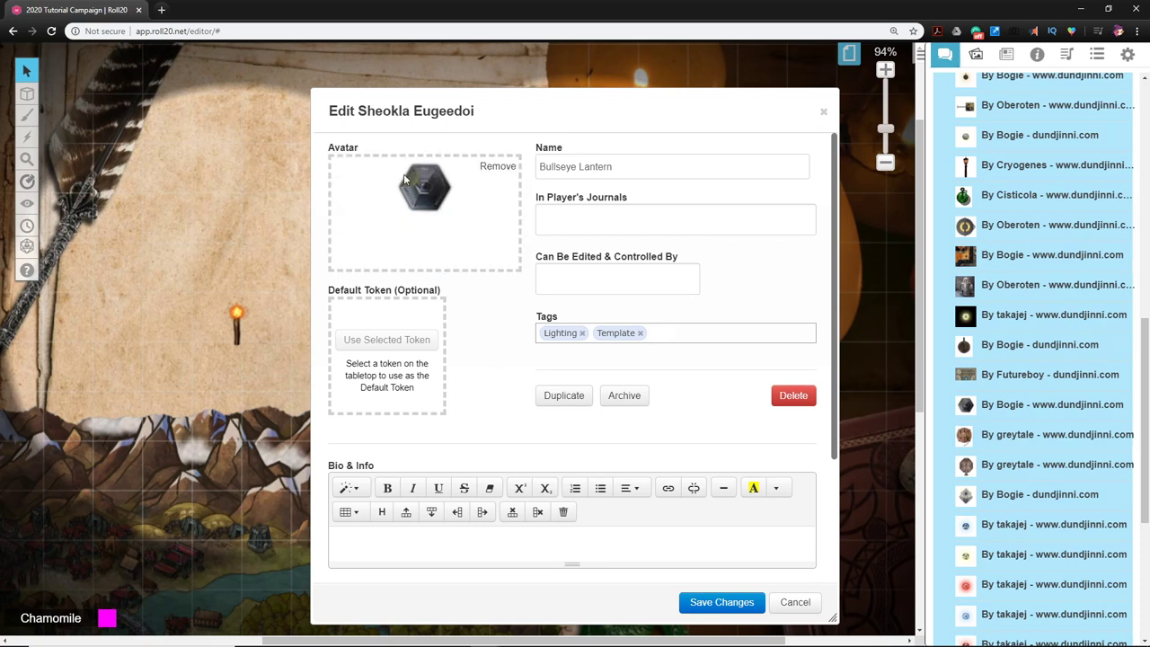
pyautogui.click(721, 602)
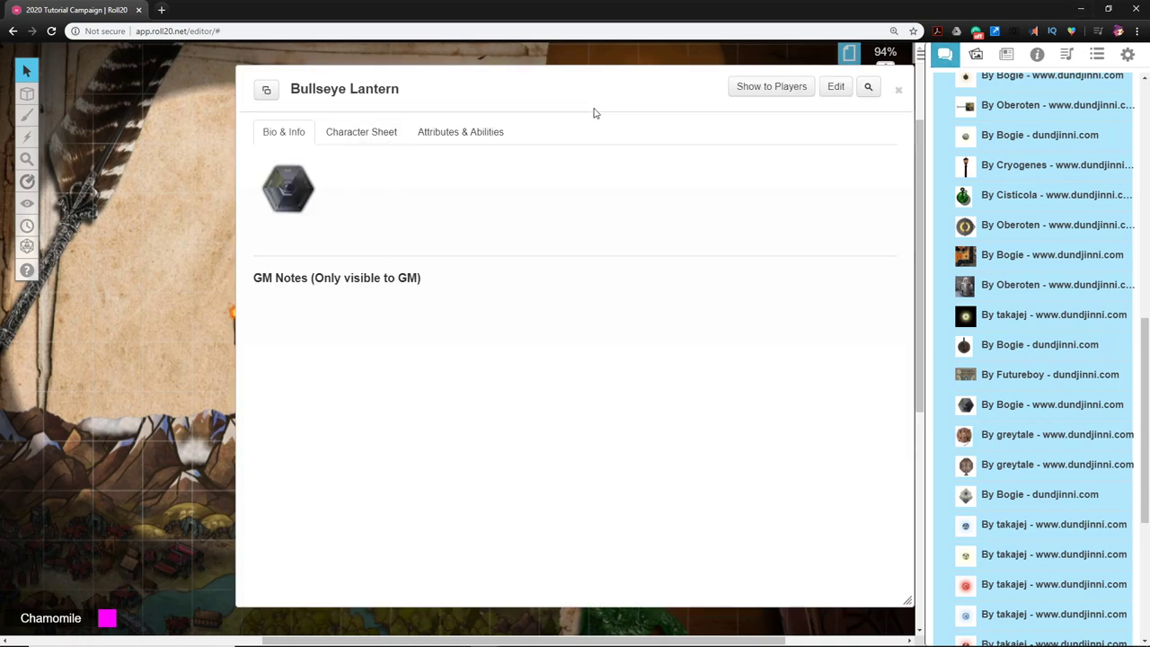
# - Search the D&D 5th Edition compendium for "bulls" and read the Bullseye lantern item's light description and attributes
pyautogui.moveTo(593, 110); pyautogui.dragTo(481, 123)
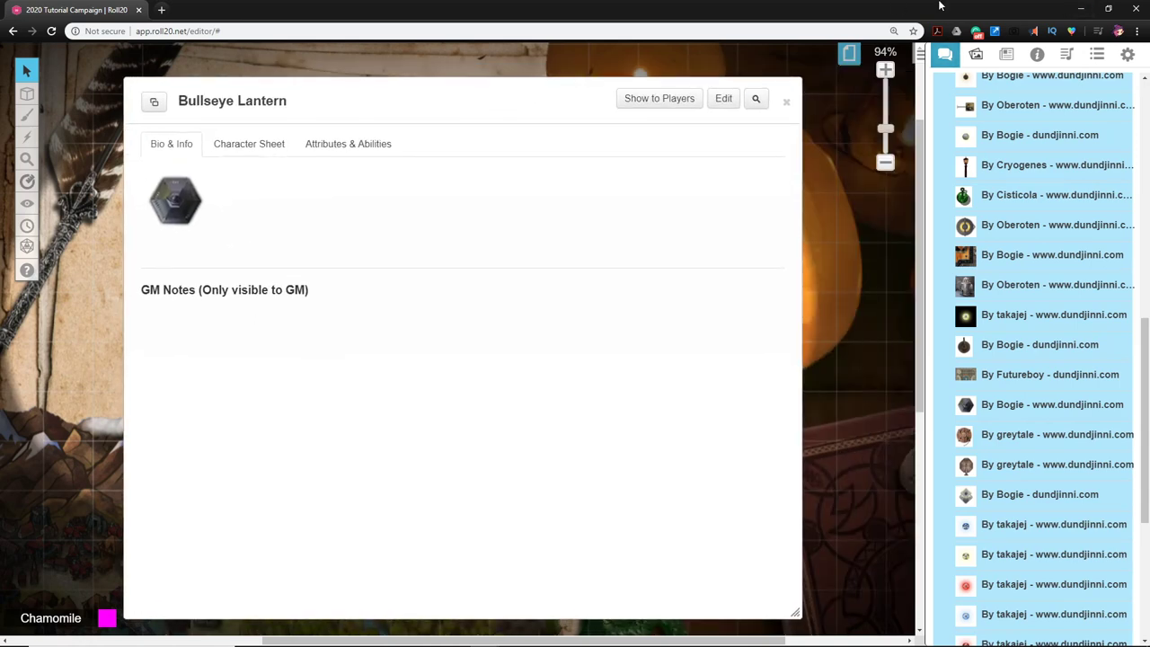
pyautogui.click(1037, 54)
pyautogui.moveTo(966, 109); pyautogui.dragTo(921, 112)
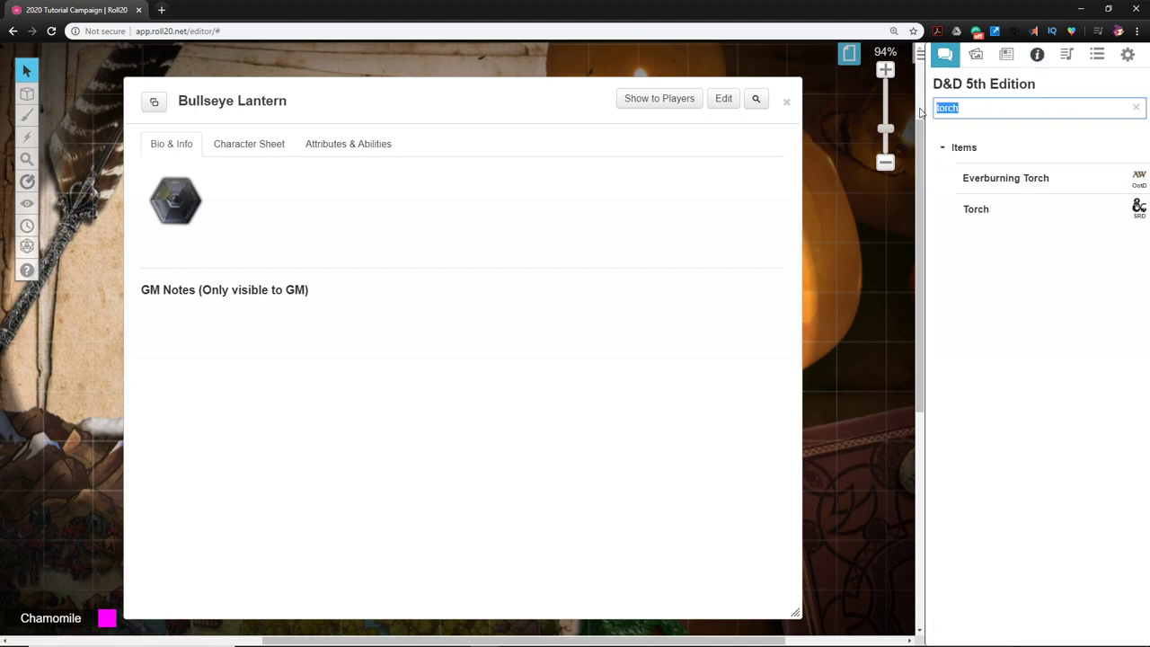
pyautogui.write('bulls')
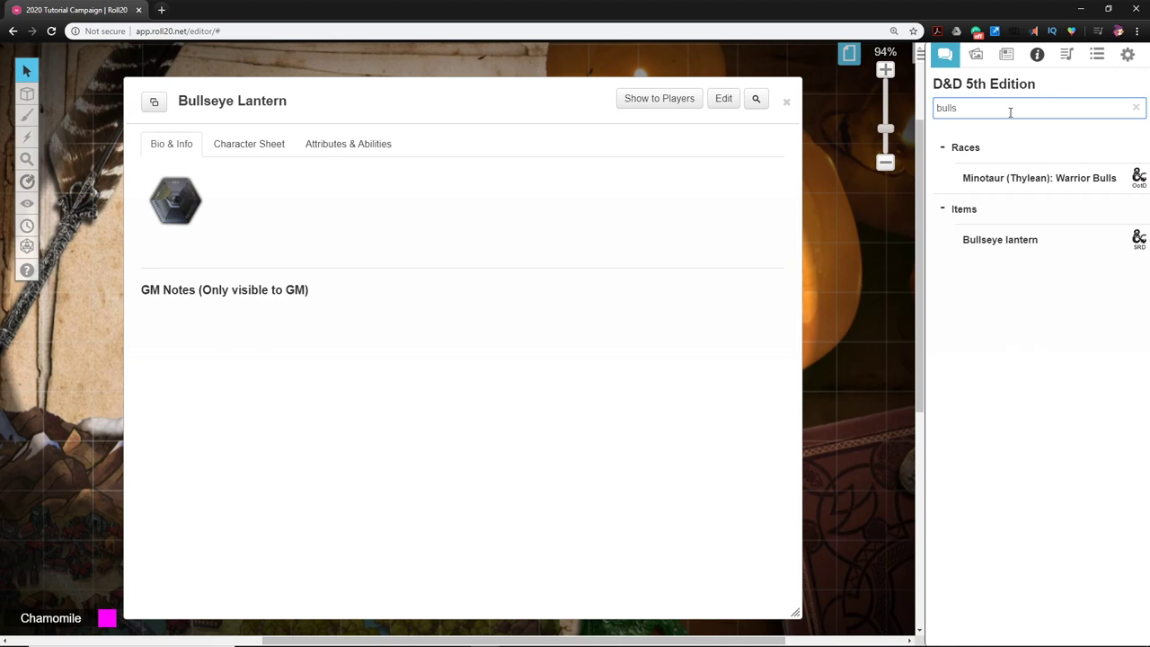
pyautogui.click(1022, 239)
pyautogui.scroll(-2, 542, 328)
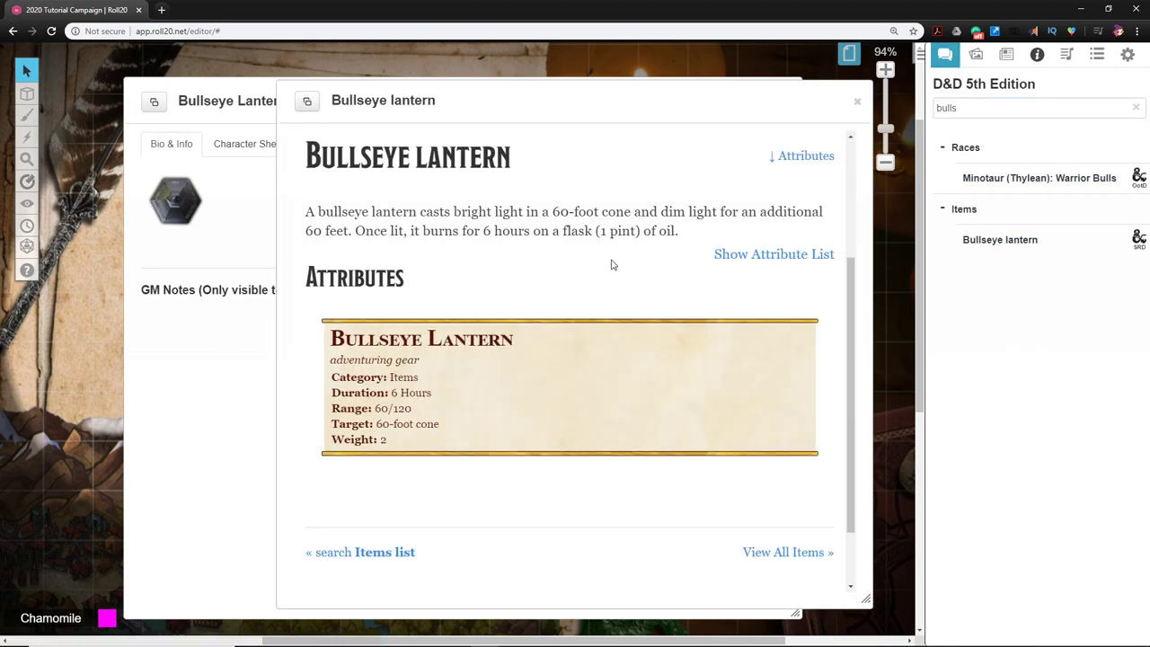
# - Copy the bullseye lantern's light and burn-time description from its compendium entry and collapse that entry clear of the character window
pyautogui.moveTo(701, 235); pyautogui.dragTo(306, 220)
pyautogui.hotkey('ctrl', 'c')
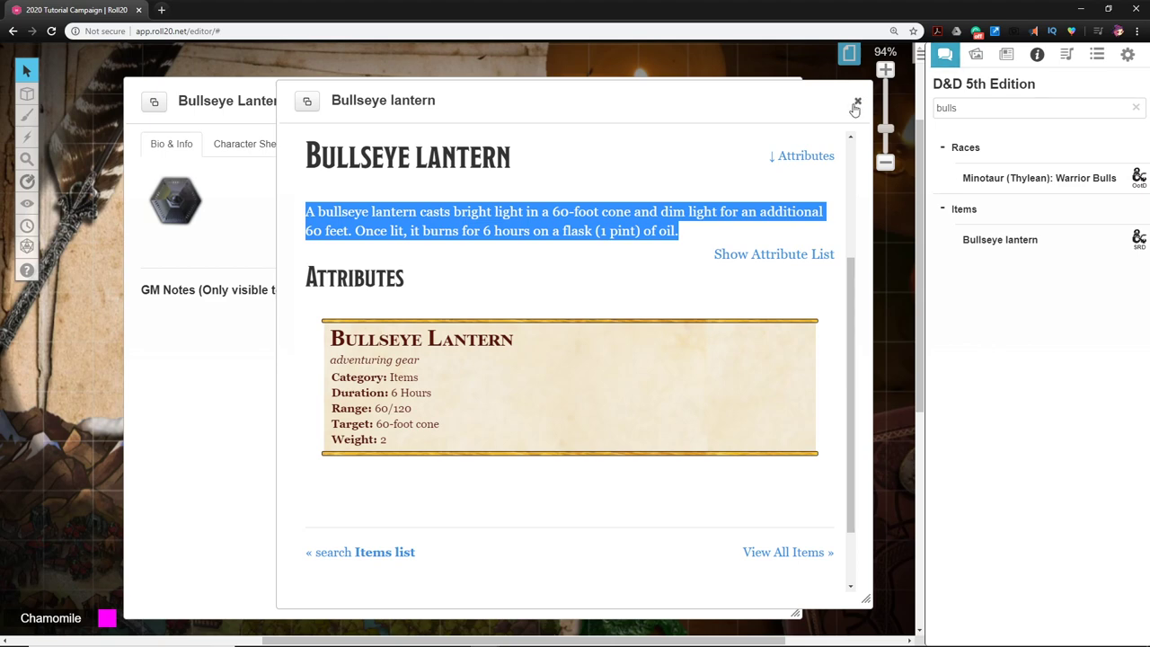
pyautogui.moveTo(591, 111); pyautogui.dragTo(648, 125)
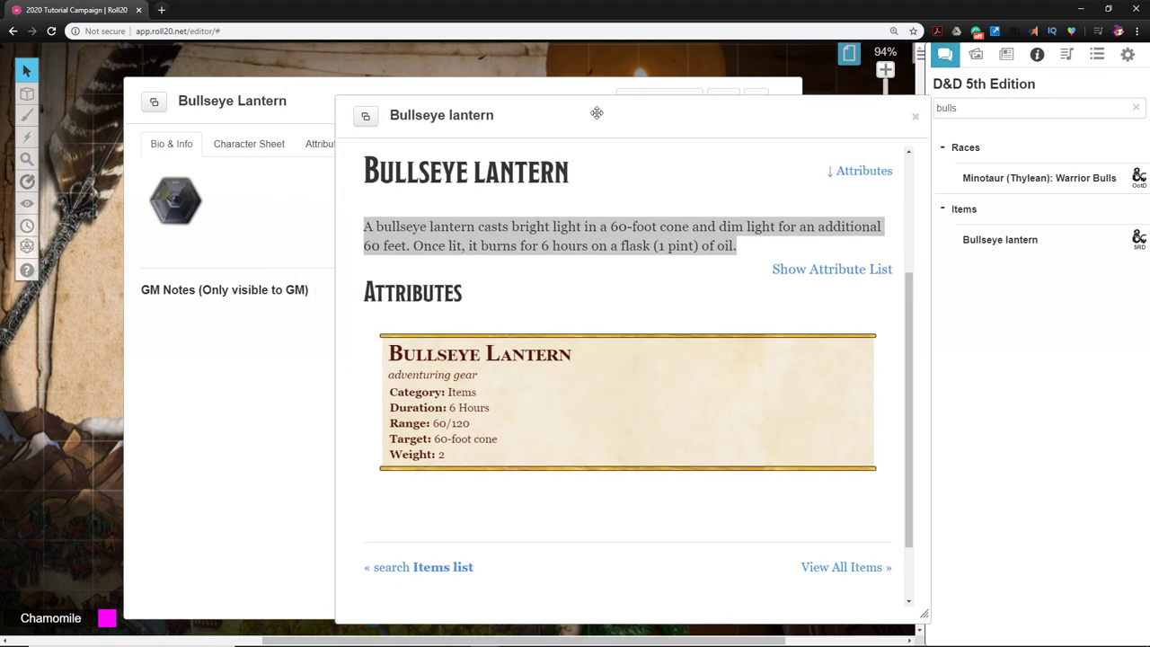
pyautogui.click(324, 114)
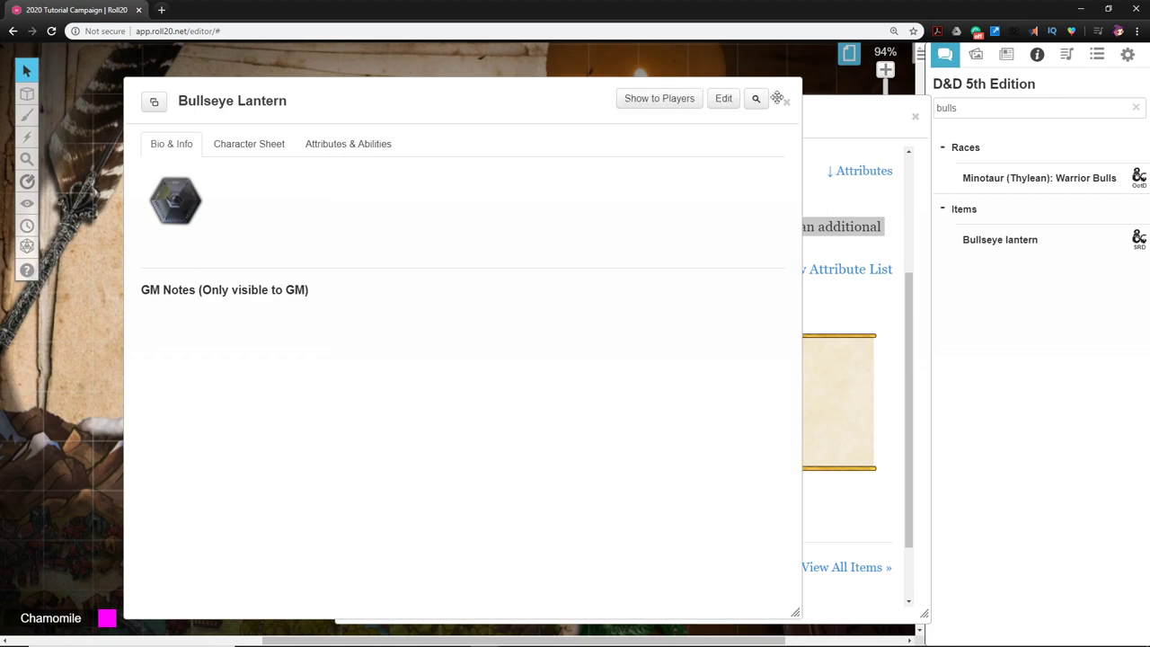
pyautogui.click(820, 113)
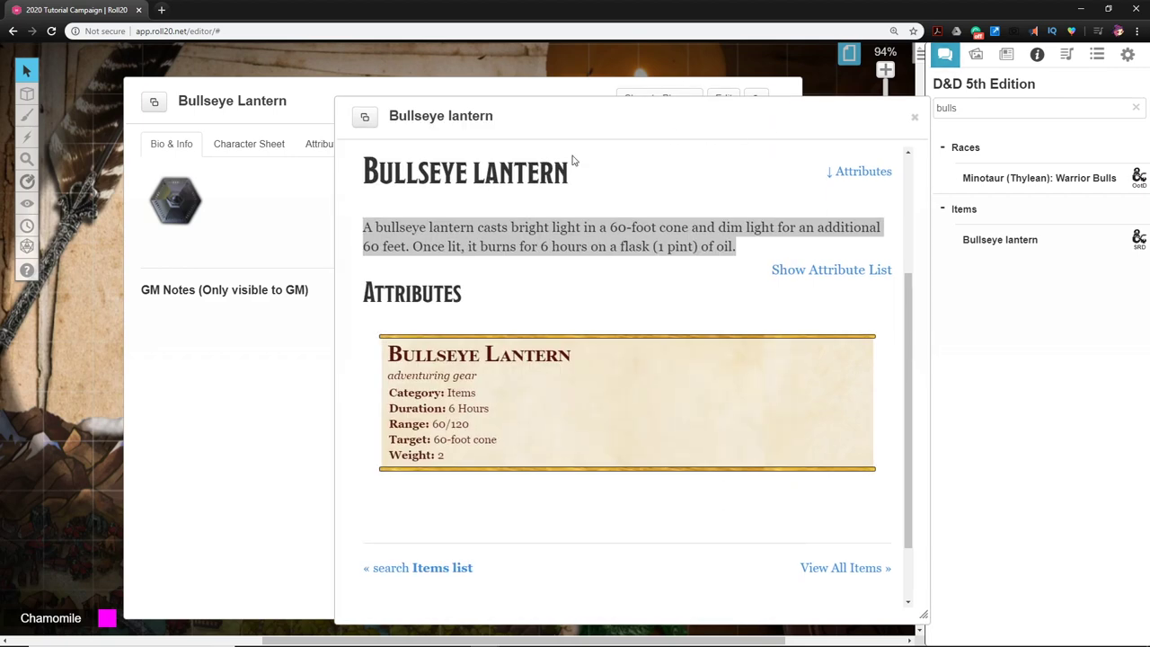
pyautogui.doubleClick(512, 115)
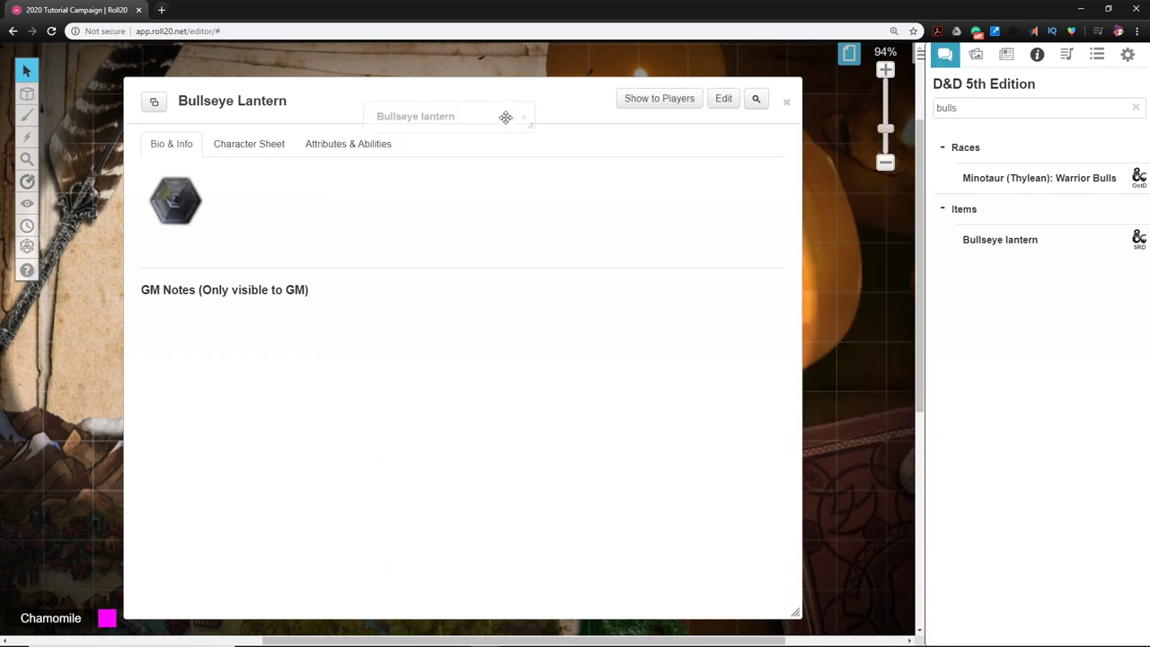
pyautogui.moveTo(506, 116); pyautogui.dragTo(717, 60)
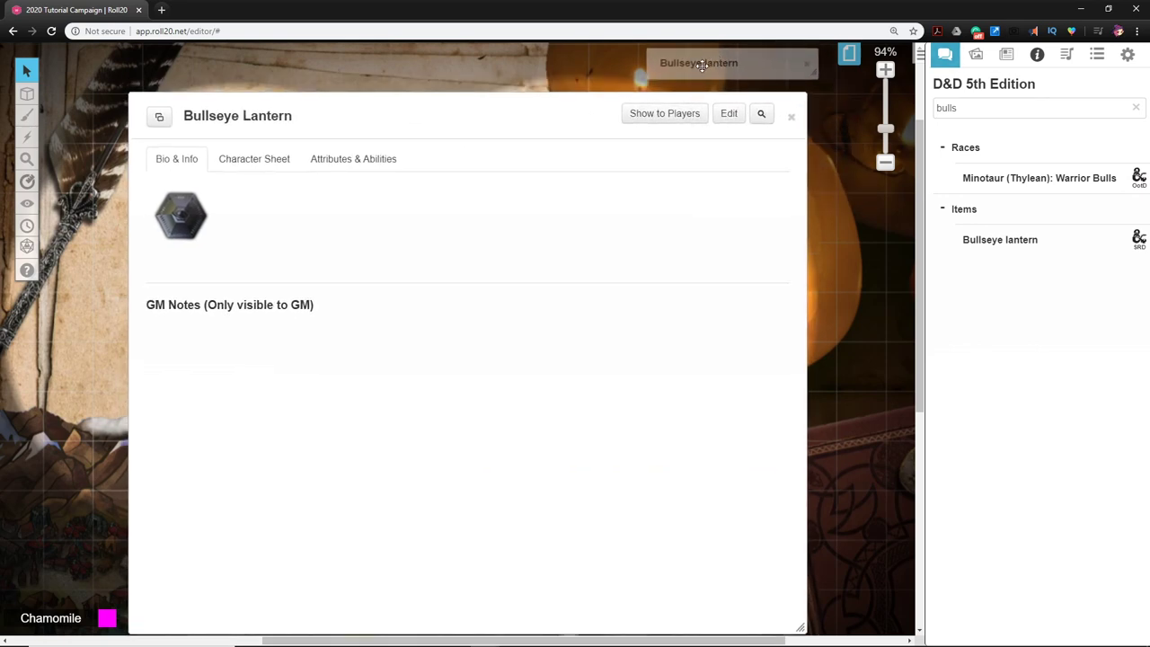
# - Paste the copied description into the Bullseye Lantern's Bio & Info and save the character
pyautogui.click(724, 117)
pyautogui.scroll(-2, 502, 395)
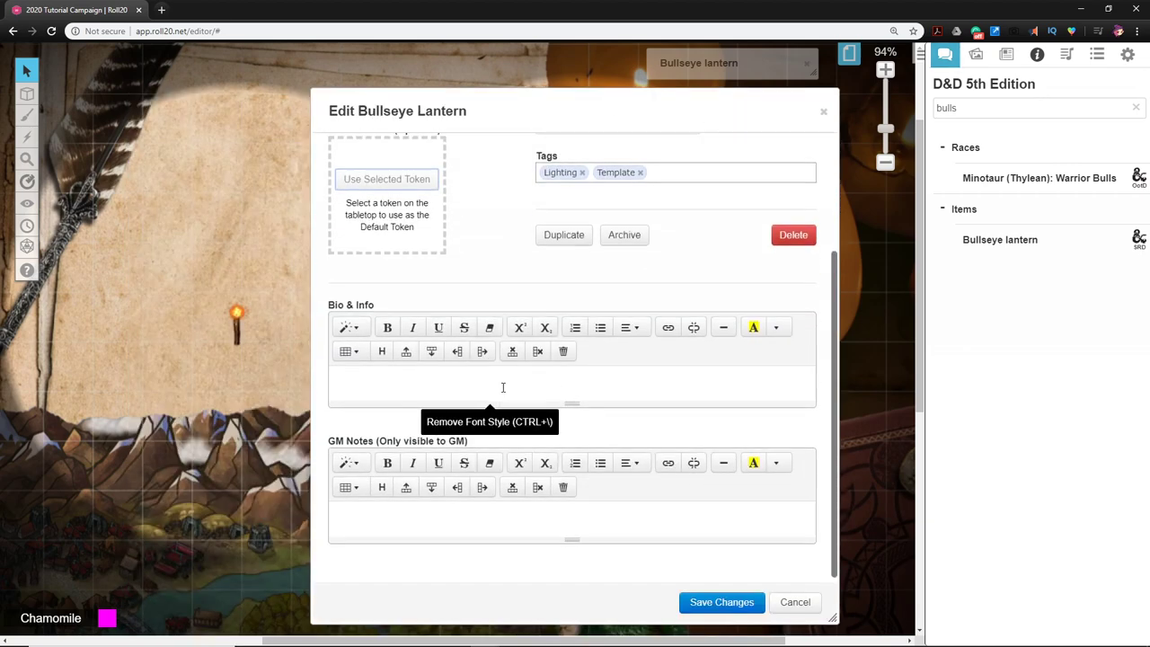
pyautogui.click(356, 371)
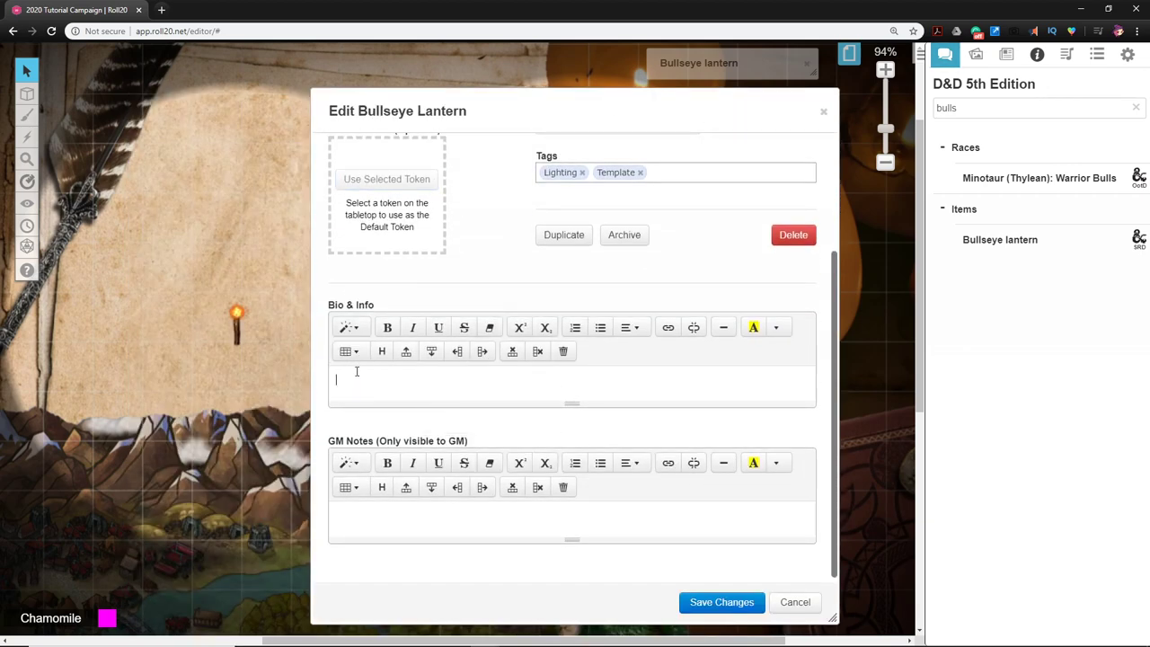
pyautogui.hotkey('ctrl', 'v')
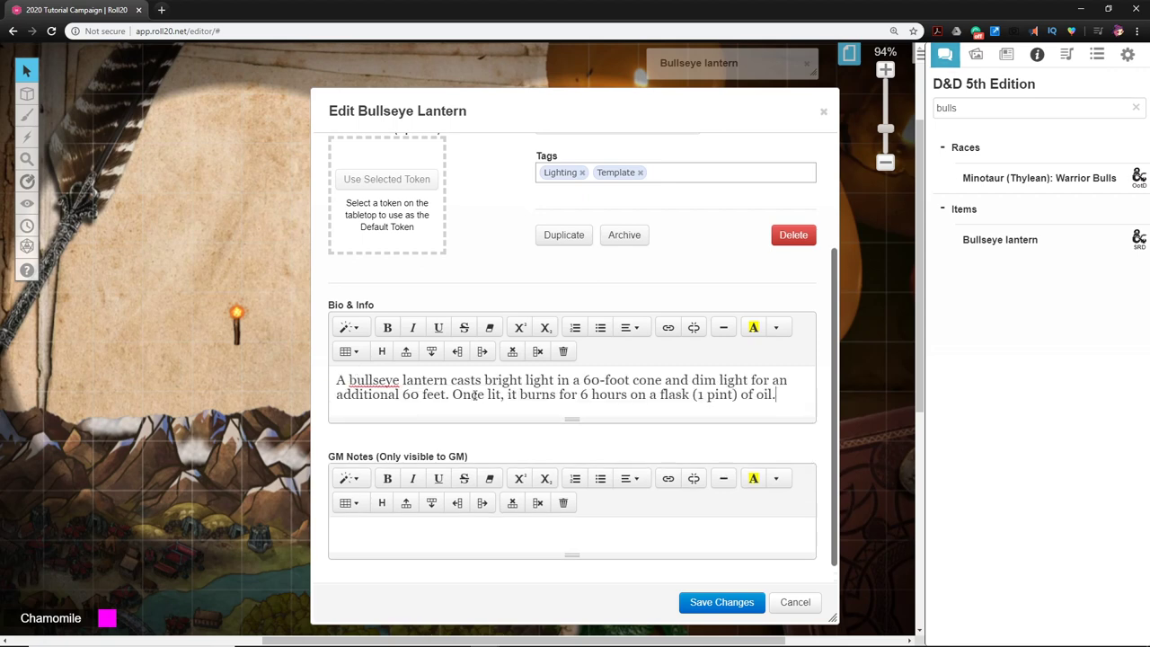
pyautogui.scroll(2, 473, 404)
pyautogui.scroll(-2, 481, 409)
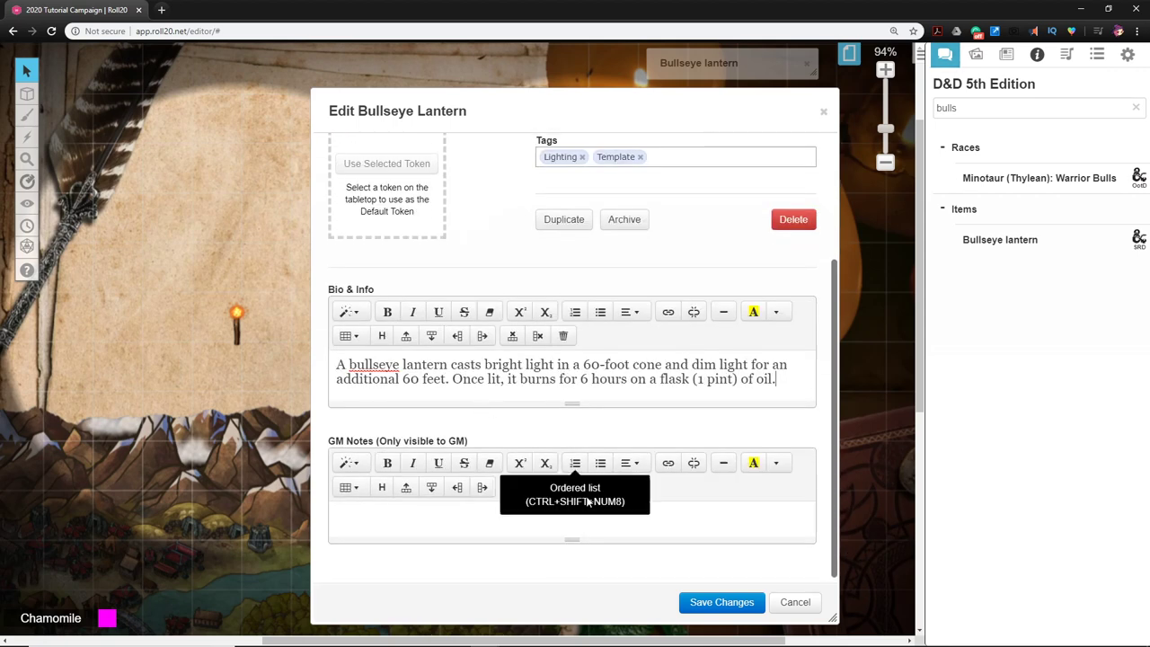
pyautogui.click(710, 602)
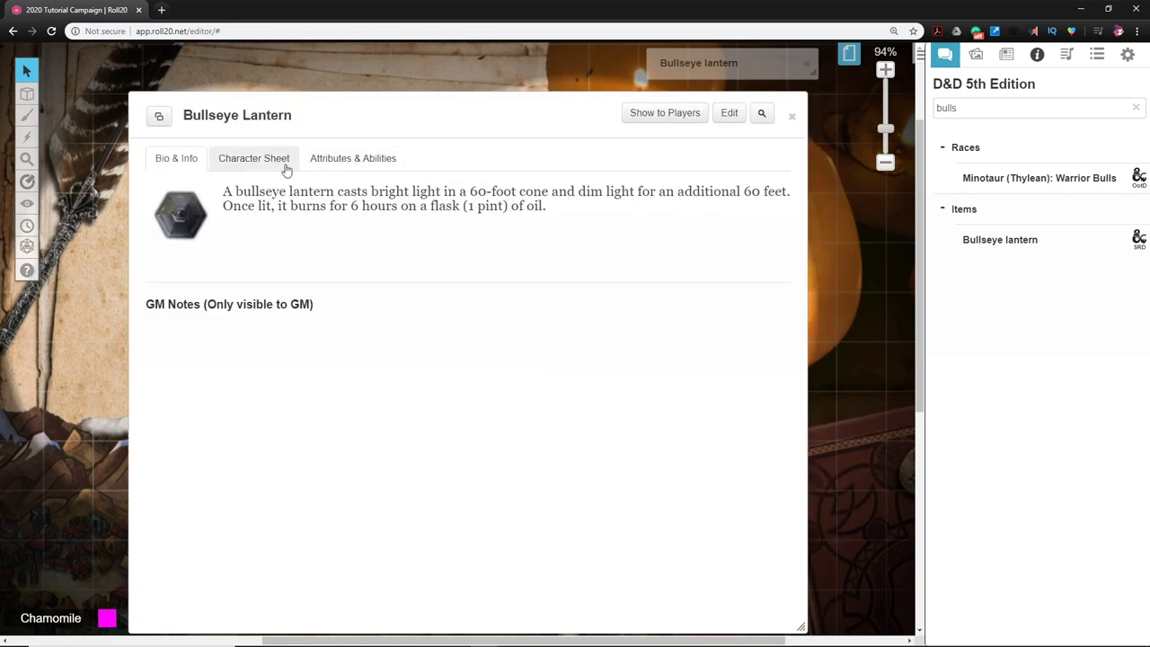
# - Set up the Bullseye Lantern's character sheet as an NPC, leave its options at their defaults and close the character
pyautogui.click(285, 170)
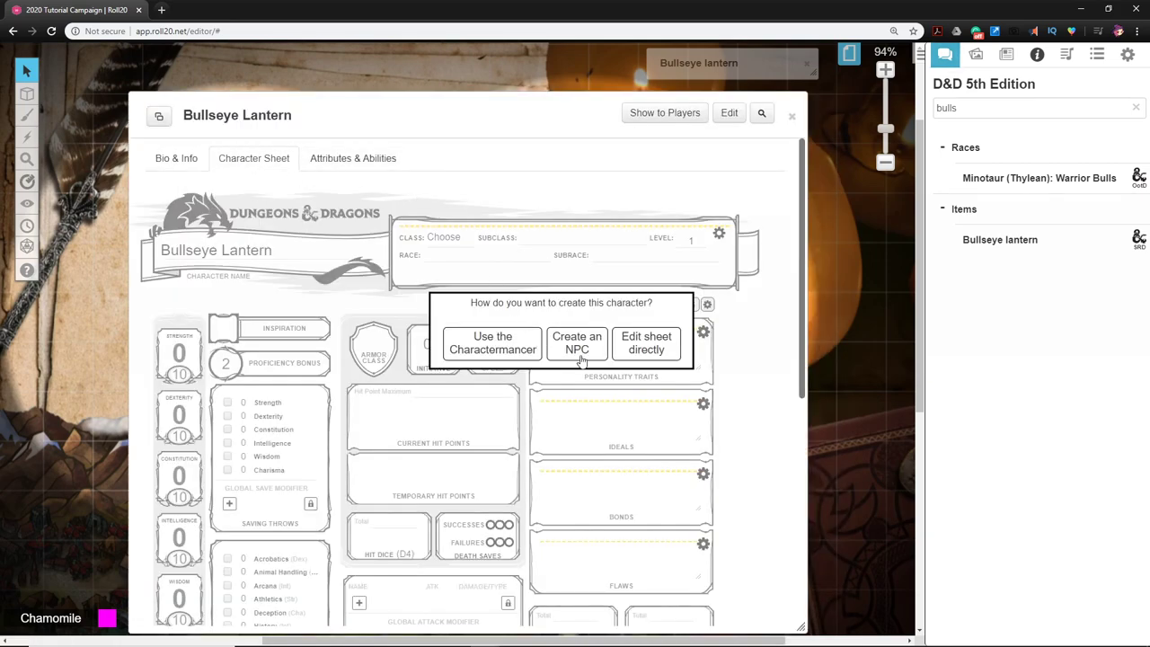
pyautogui.click(580, 351)
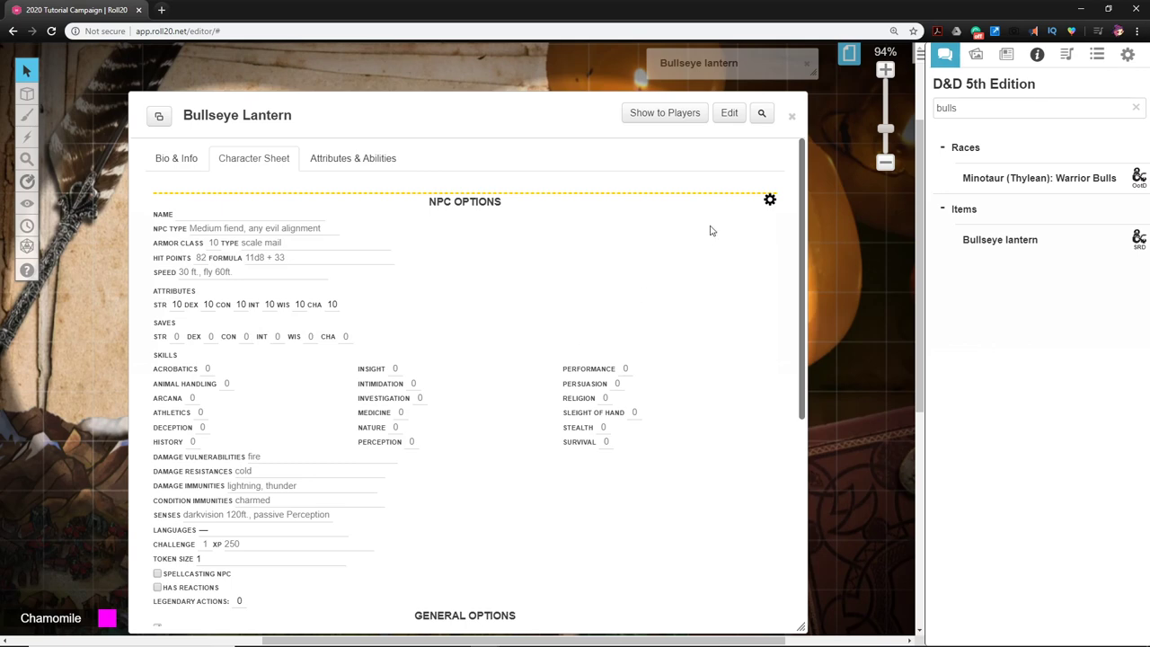
pyautogui.click(770, 200)
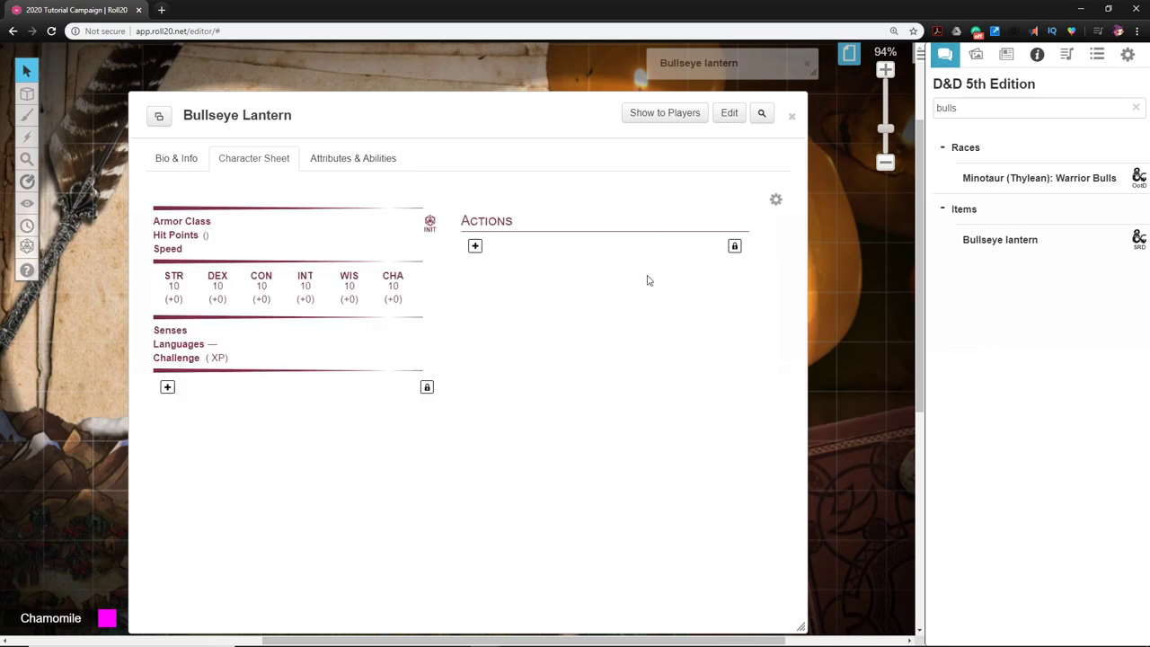
pyautogui.moveTo(429, 114); pyautogui.dragTo(438, 65)
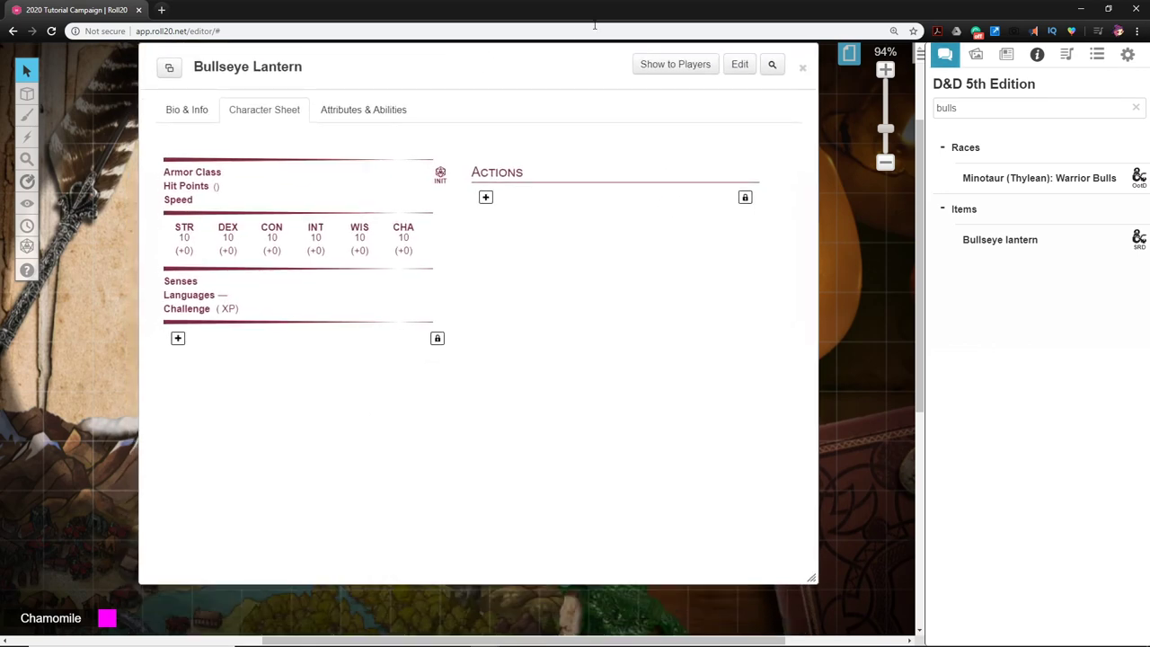
pyautogui.click(801, 68)
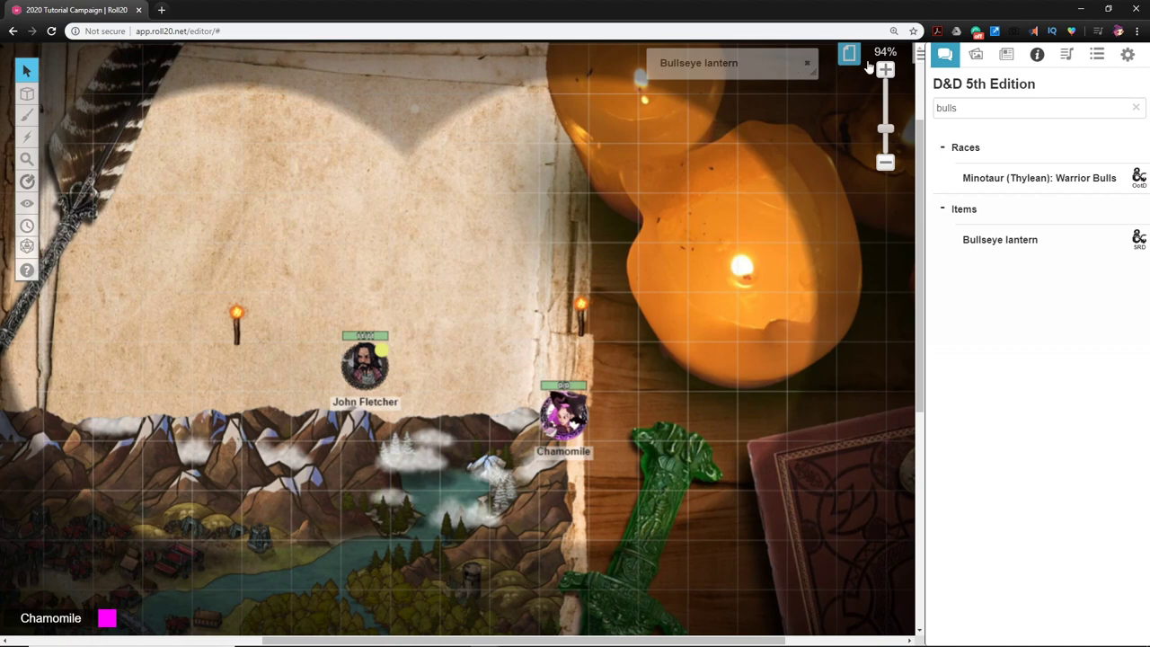
# - File the Bullseye Lantern in the journal's Templates folder and place its token on the map above the bearded character's token
pyautogui.click(1007, 55)
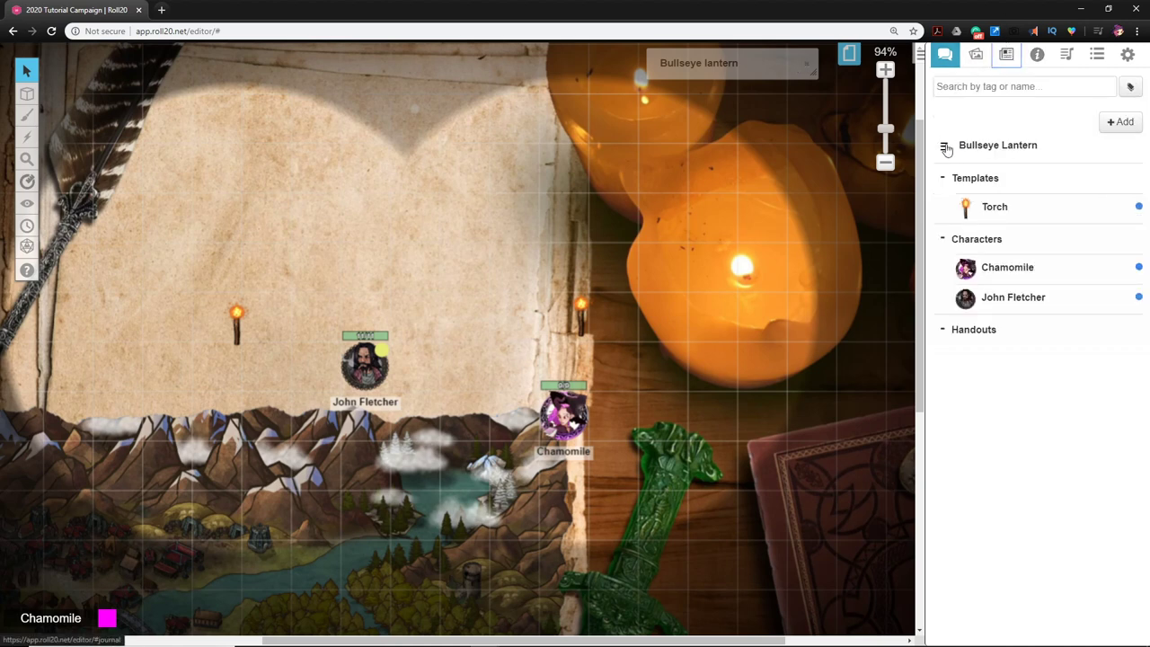
pyautogui.moveTo(946, 149); pyautogui.dragTo(414, 267)
pyautogui.click(419, 265)
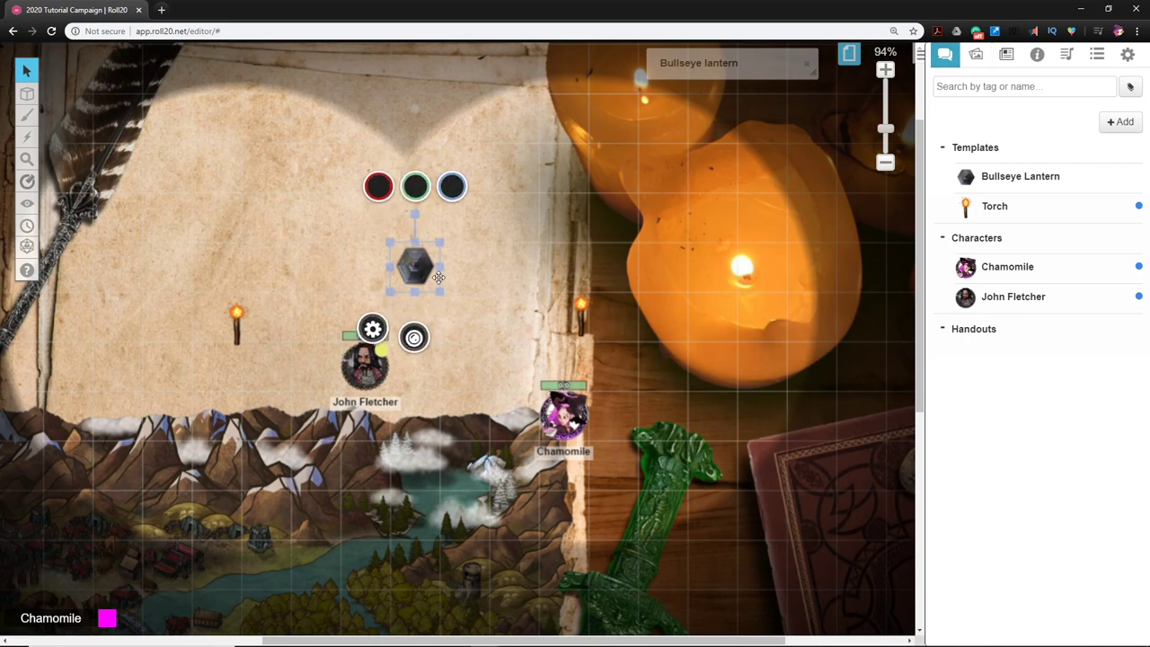
pyautogui.click(451, 294)
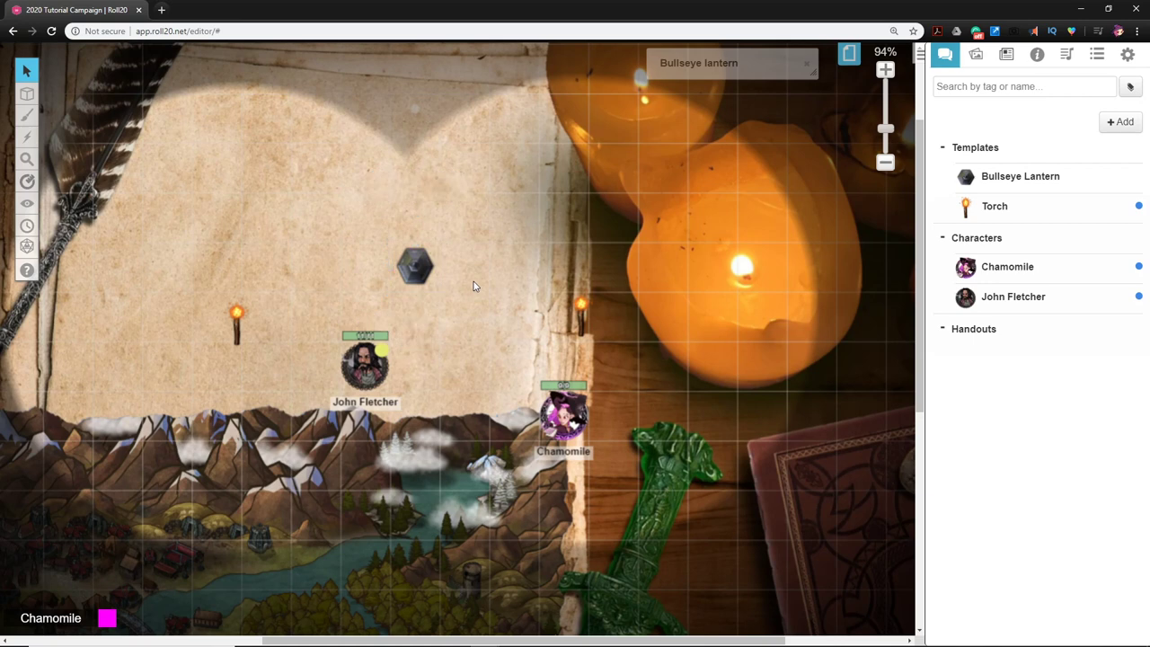
# - Make the Bullseye Lantern token emit light to 120 ft, dim from 60 ft, at a 45° angle, visible to all players, and save
pyautogui.click(421, 264)
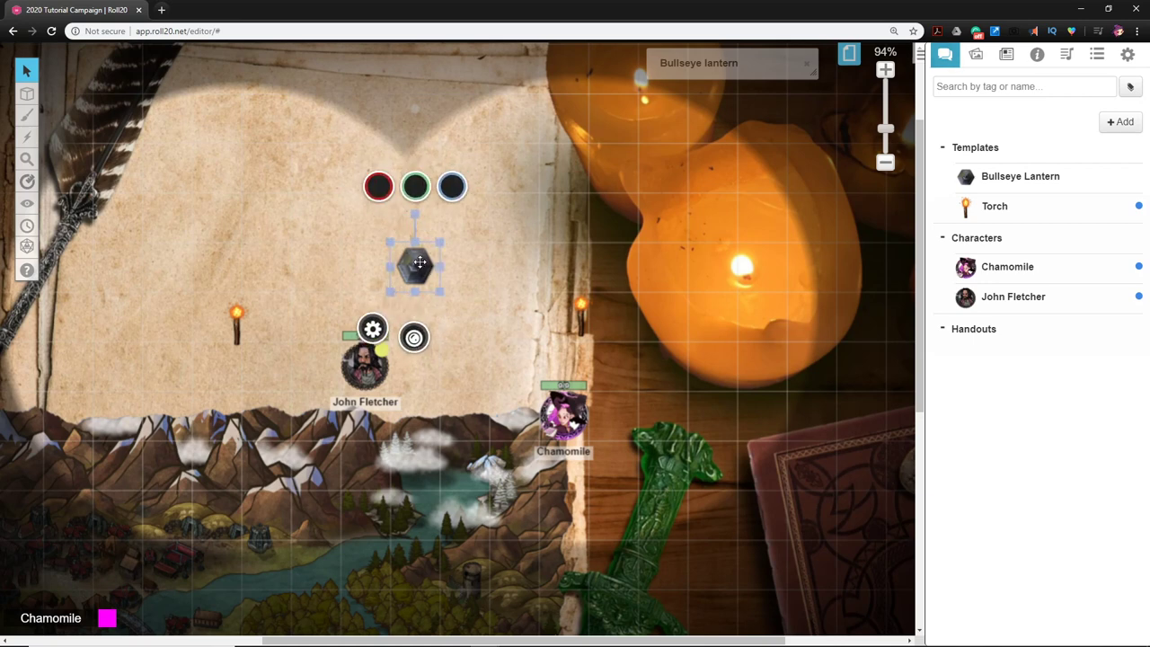
pyautogui.scroll(1, 412, 264)
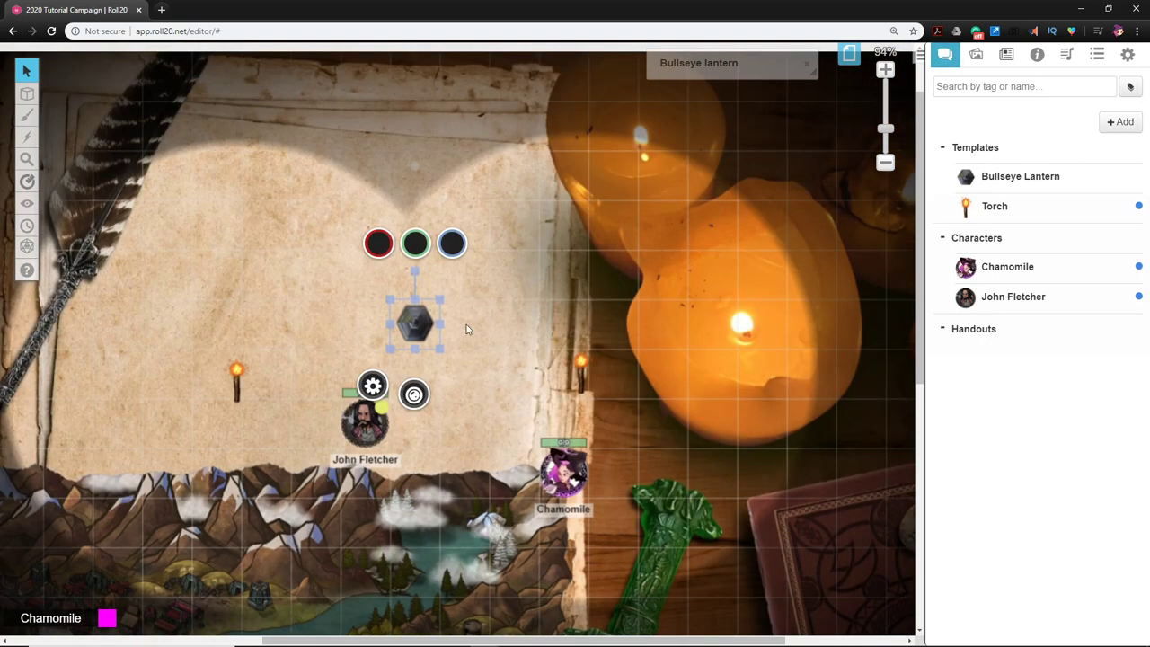
pyautogui.doubleClick(420, 323)
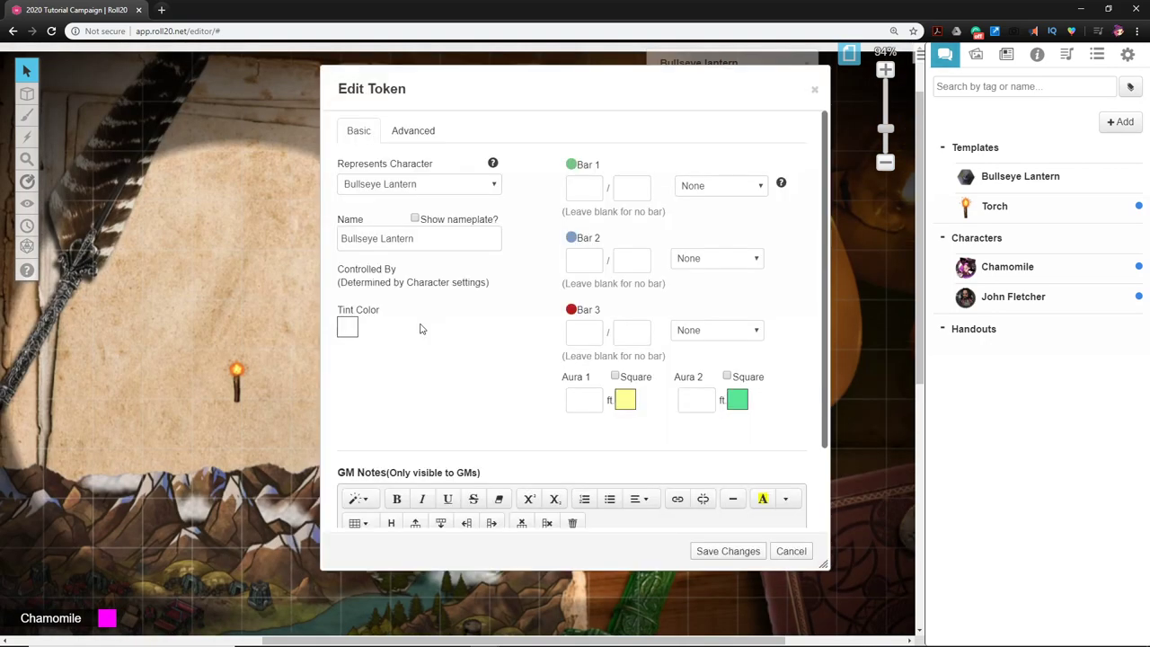
pyautogui.click(415, 131)
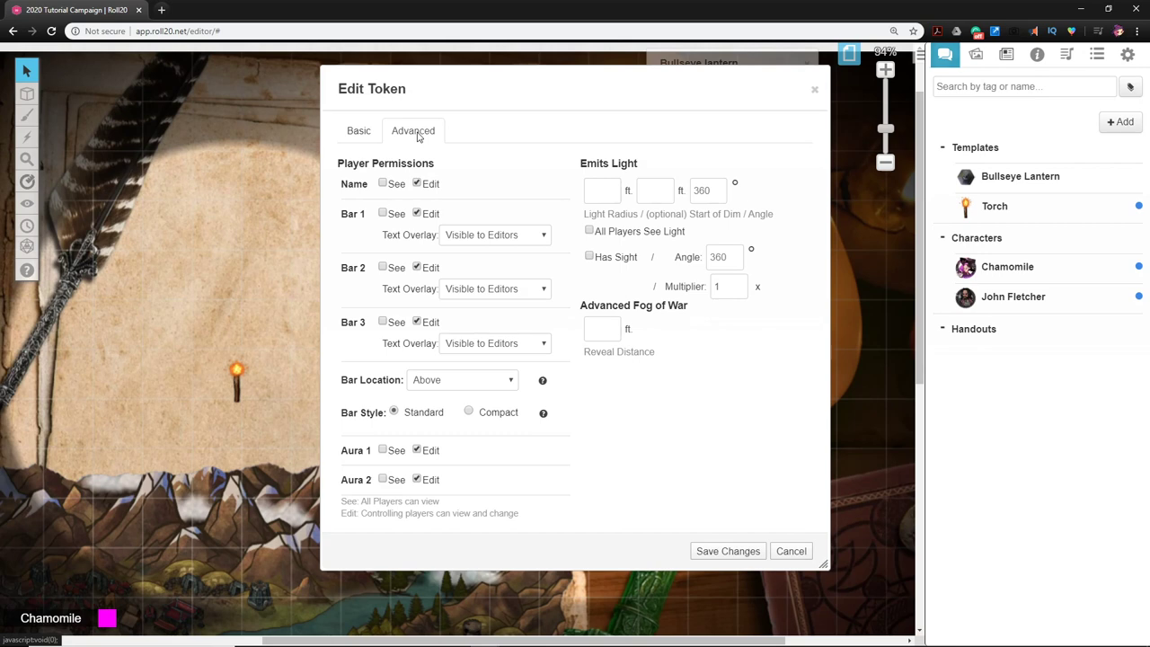
pyautogui.click(653, 193)
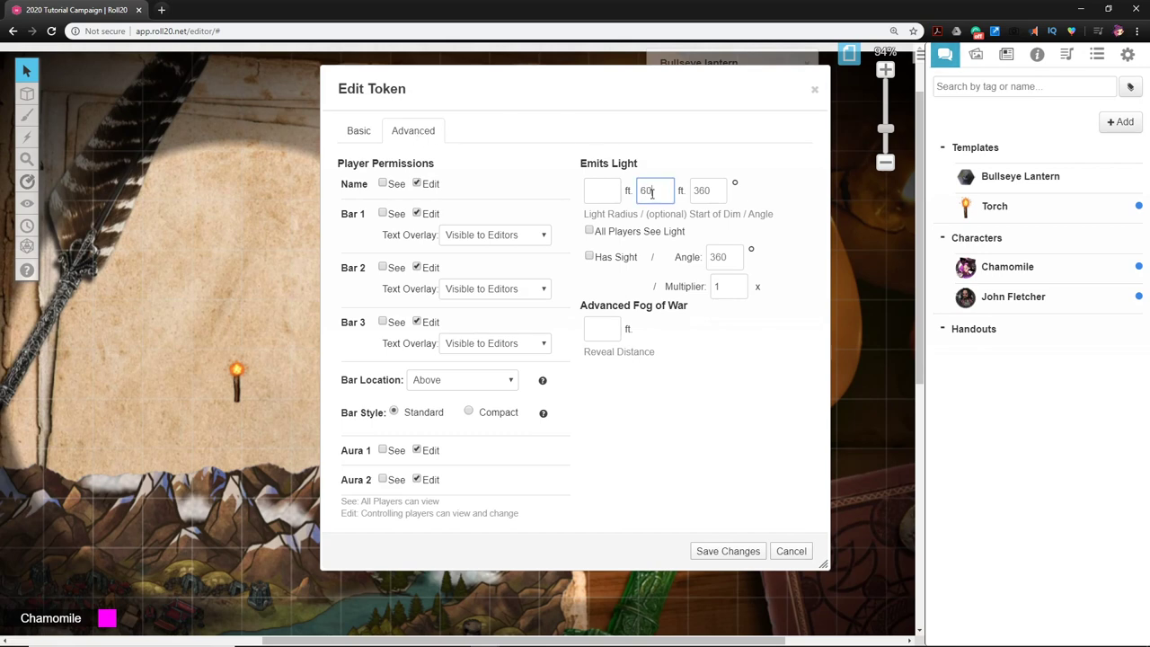
pyautogui.click(611, 202)
pyautogui.write('120')
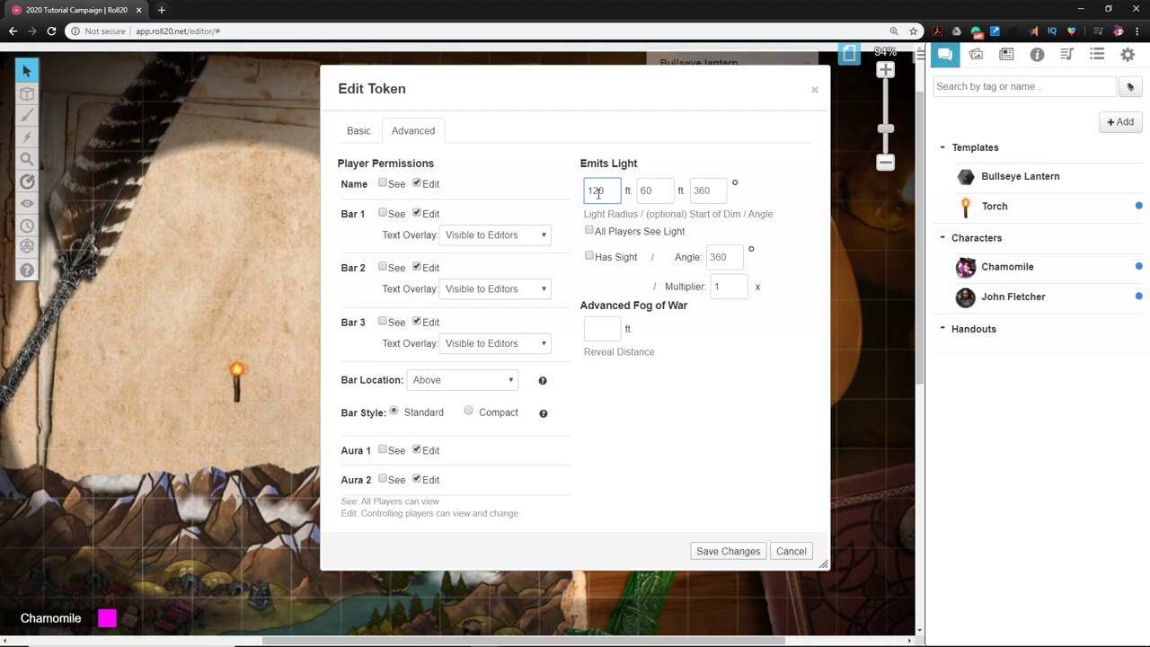
pyautogui.click(708, 156)
pyautogui.click(699, 190)
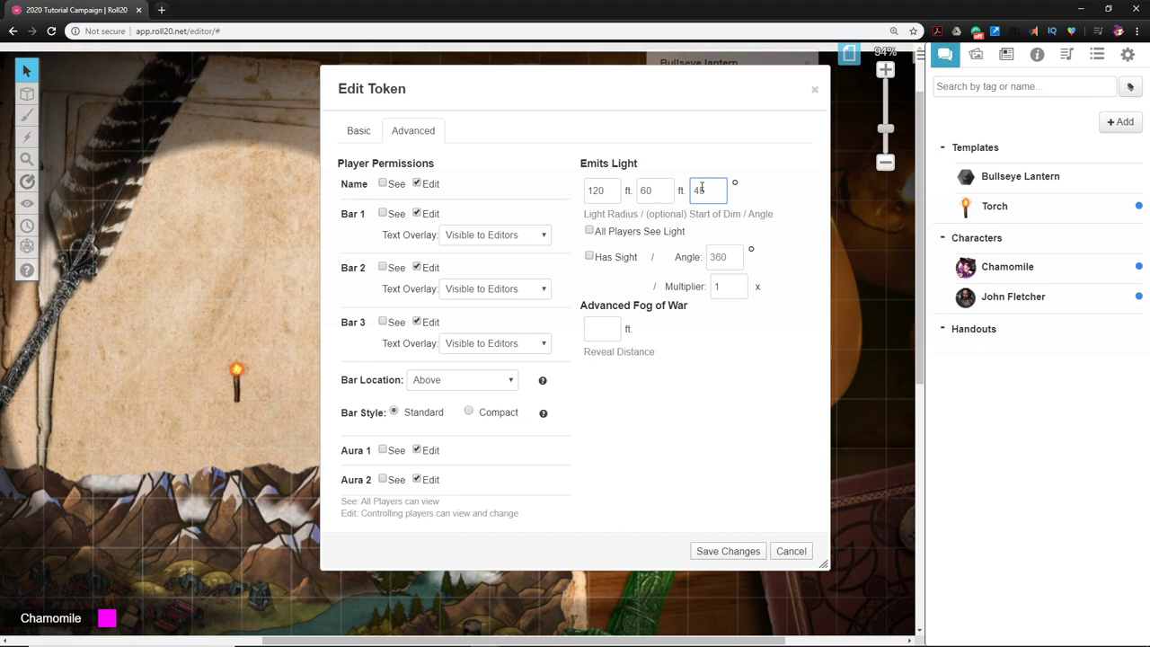
pyautogui.click(783, 185)
pyautogui.click(590, 231)
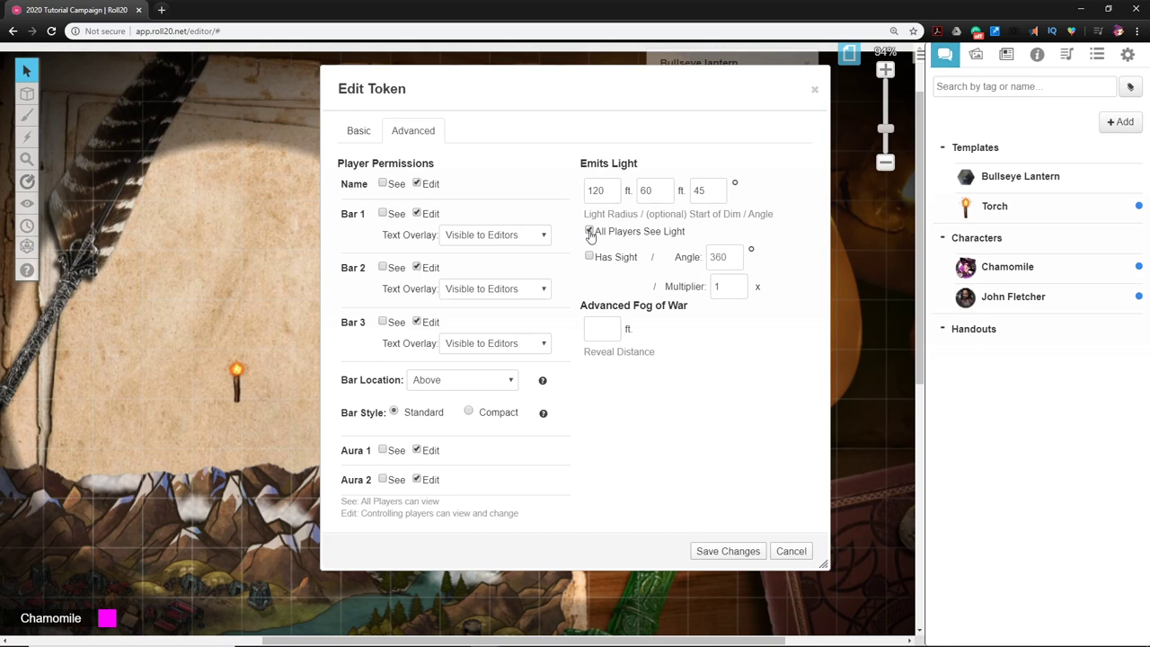
pyautogui.click(728, 552)
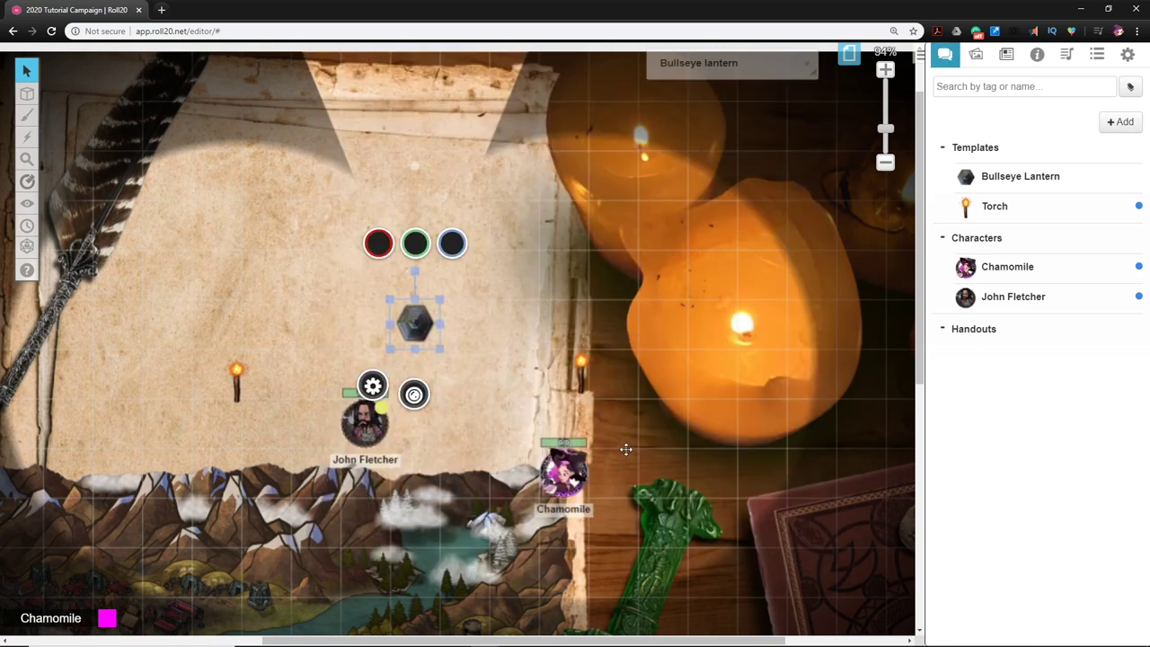
# - Delete both torch tokens from the map
pyautogui.click(235, 388)
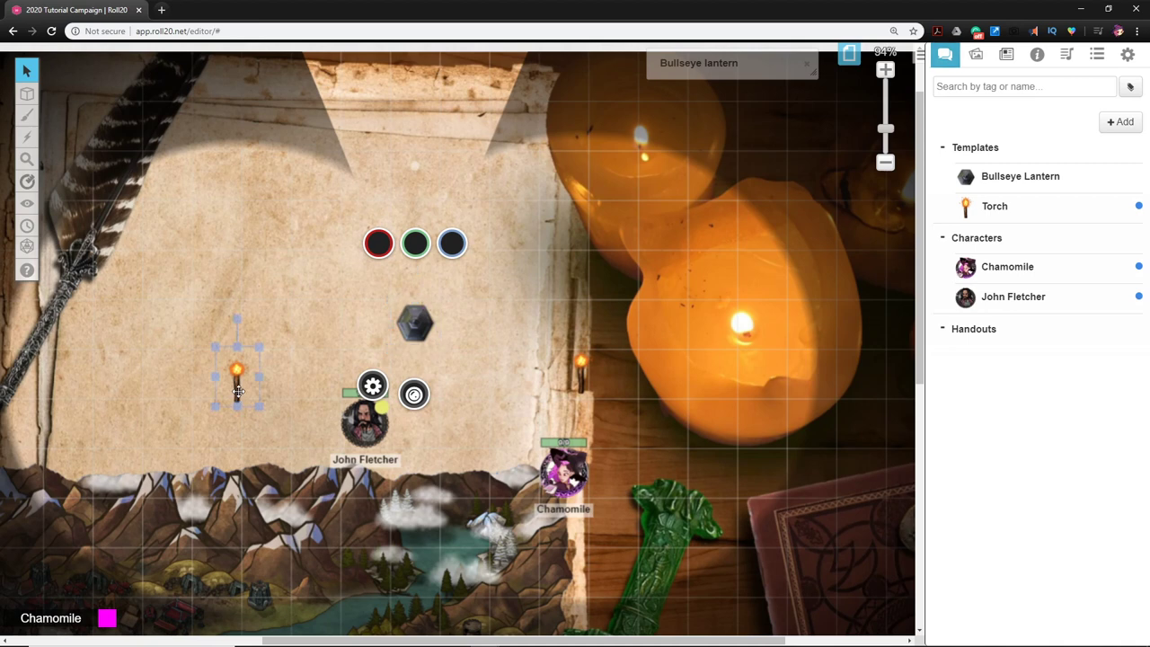
pyautogui.press('Delete')
pyautogui.click(582, 371)
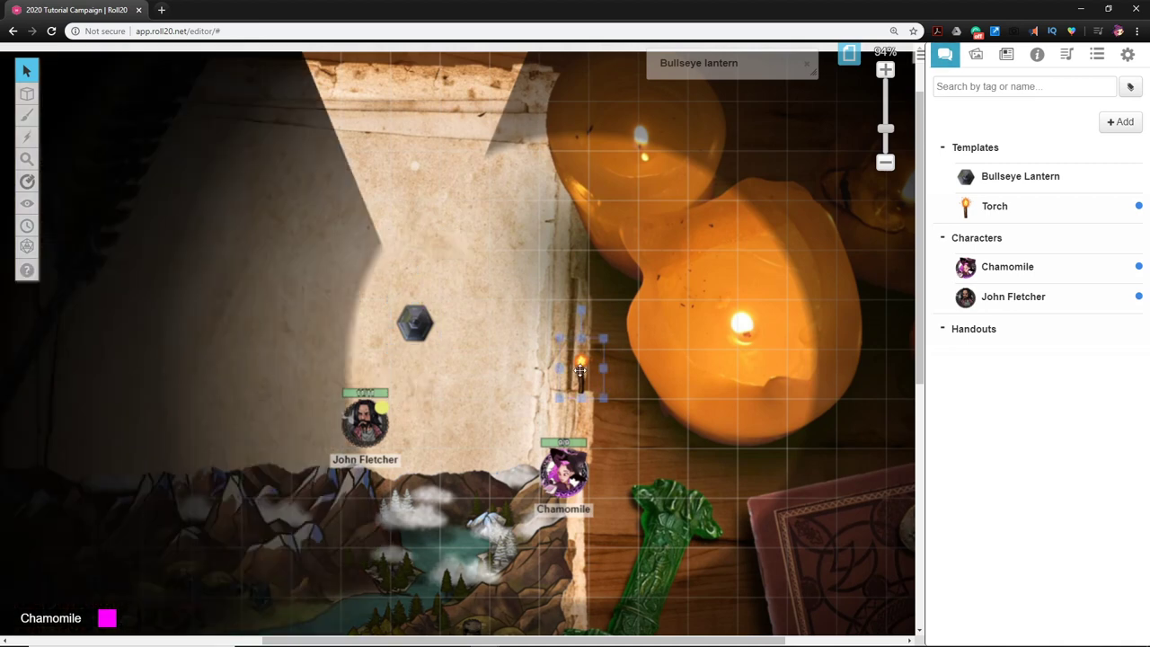
pyautogui.press('Delete')
# - Move the lantern token about three squares down the map, rotate it until its light cone points down the map, and inspect the beam
pyautogui.moveTo(414, 323); pyautogui.dragTo(415, 472)
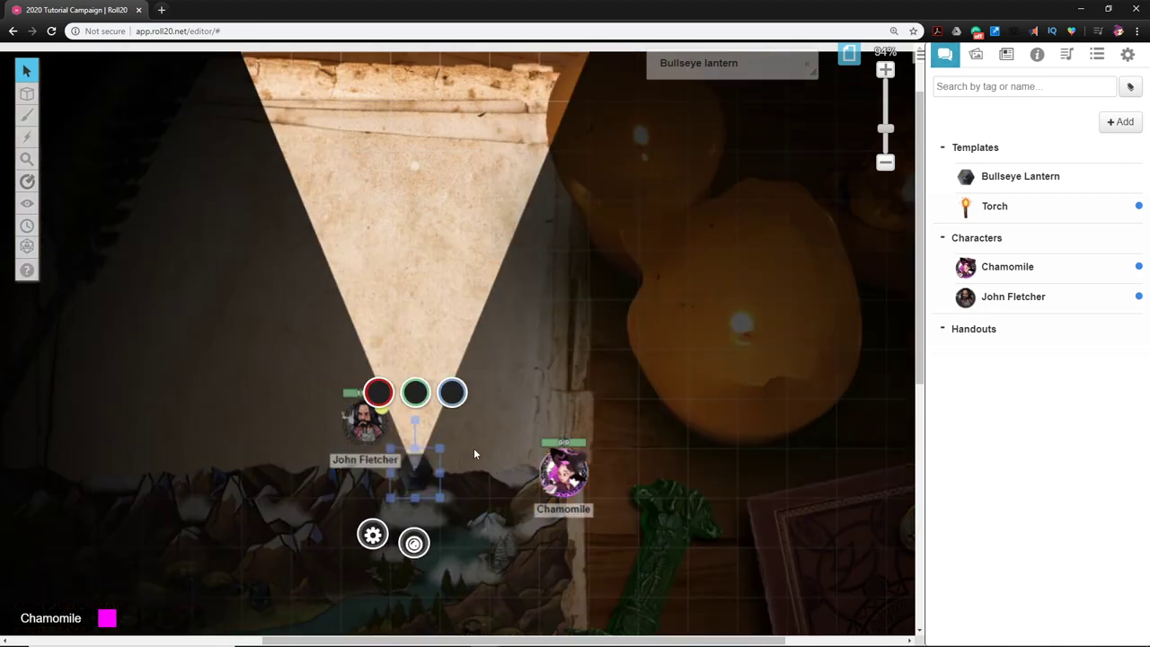
pyautogui.scroll(-5, 517, 303)
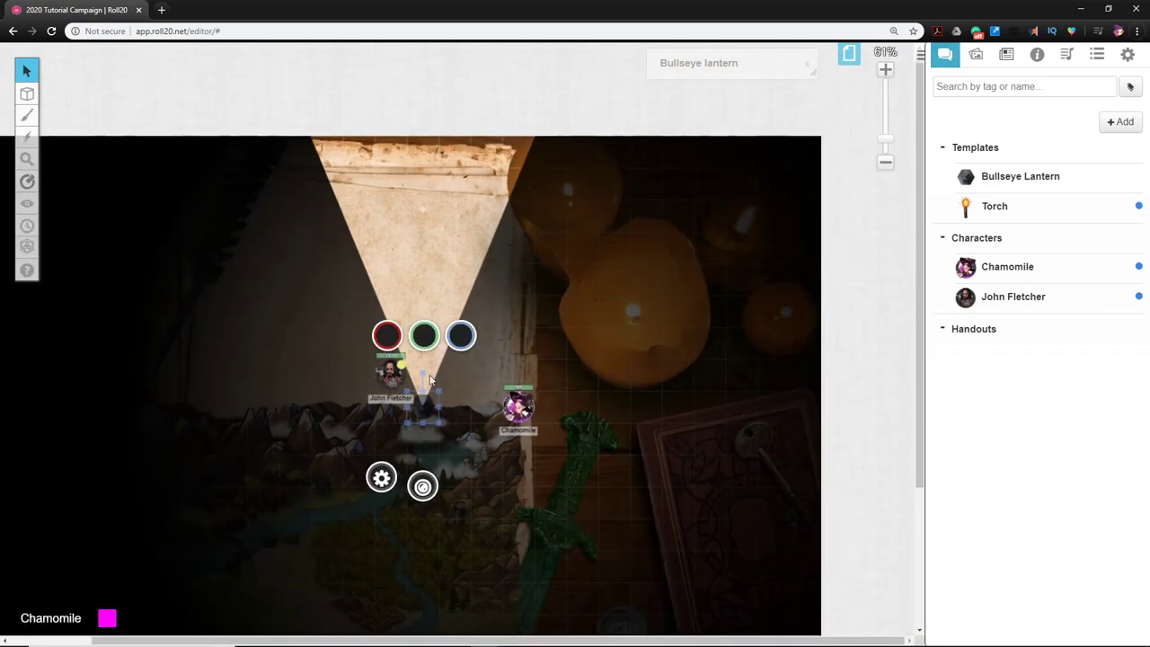
pyautogui.moveTo(423, 372); pyautogui.dragTo(427, 456)
pyautogui.scroll(-5, 435, 438)
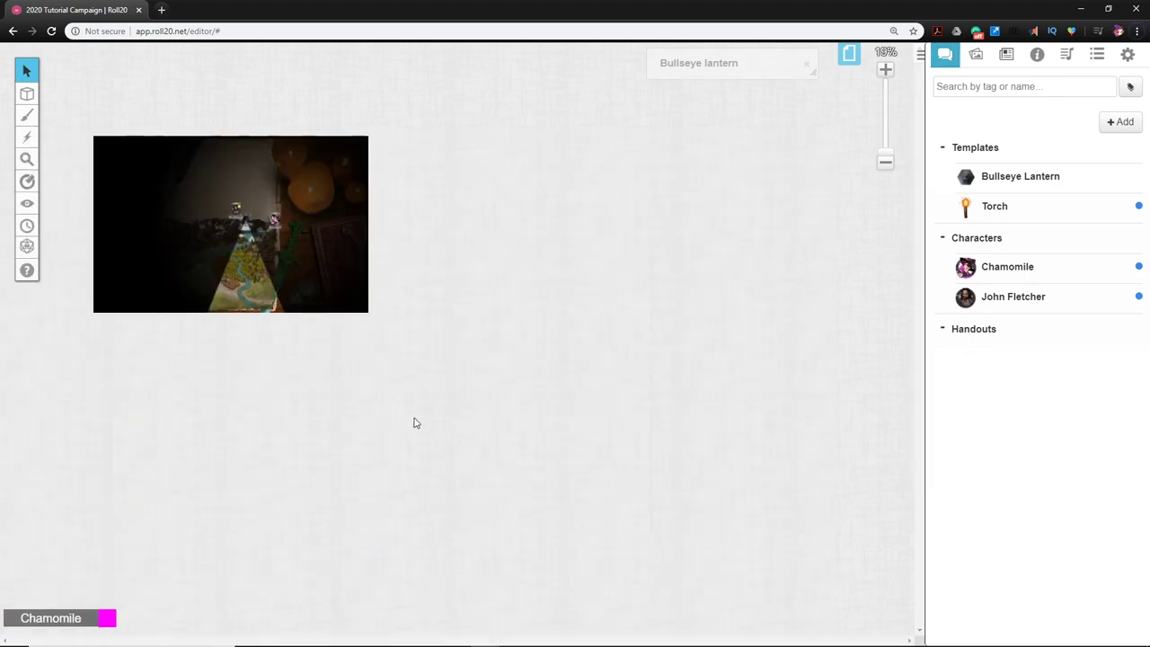
pyautogui.scroll(5, 242, 266)
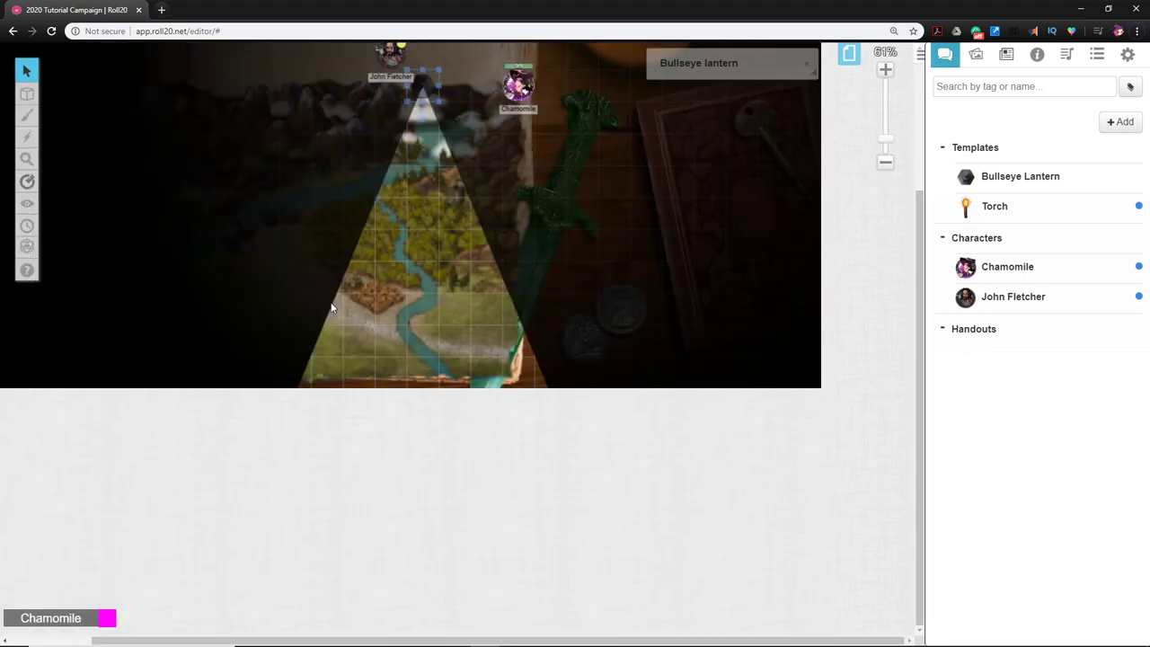
pyautogui.scroll(4, 410, 340)
pyautogui.scroll(-1, 460, 328)
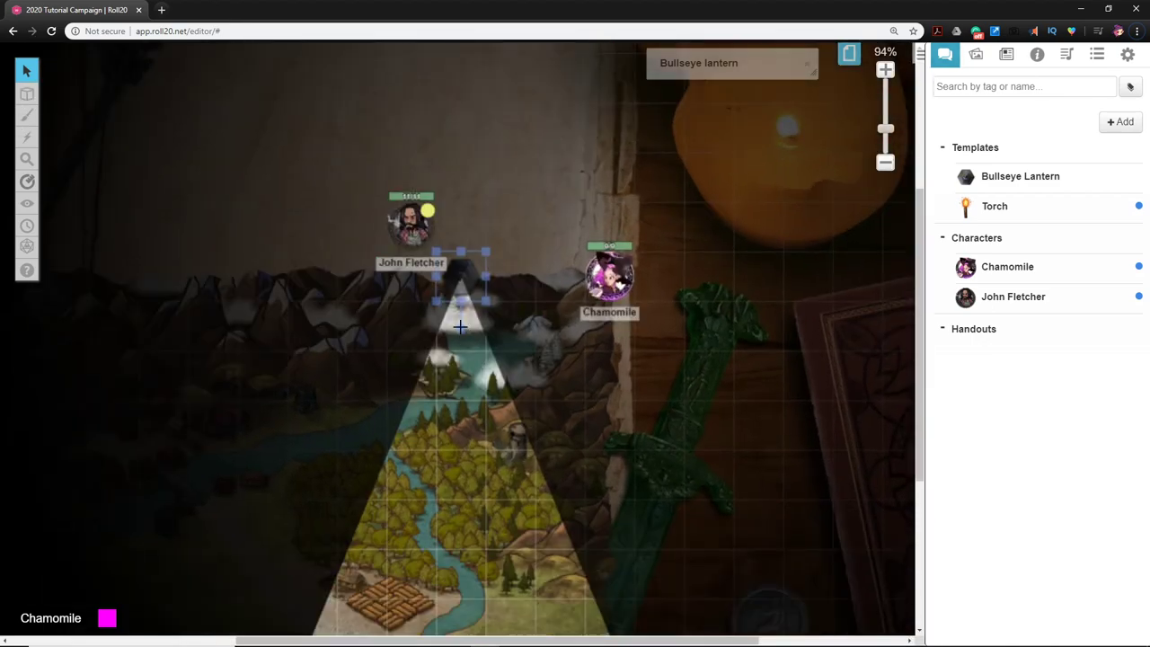
# - Rotate the lantern until its light cone points diagonally down and right, and move it onto the bearded character's token
pyautogui.moveTo(461, 332); pyautogui.dragTo(500, 306)
pyautogui.moveTo(460, 269); pyautogui.dragTo(411, 225)
# - Move the purple character's token about three squares right and two squares up, and send it to the GM Layer
pyautogui.moveTo(604, 266); pyautogui.dragTo(751, 178)
pyautogui.rightClick(752, 178)
pyautogui.moveTo(794, 167)
pyautogui.click(854, 190)
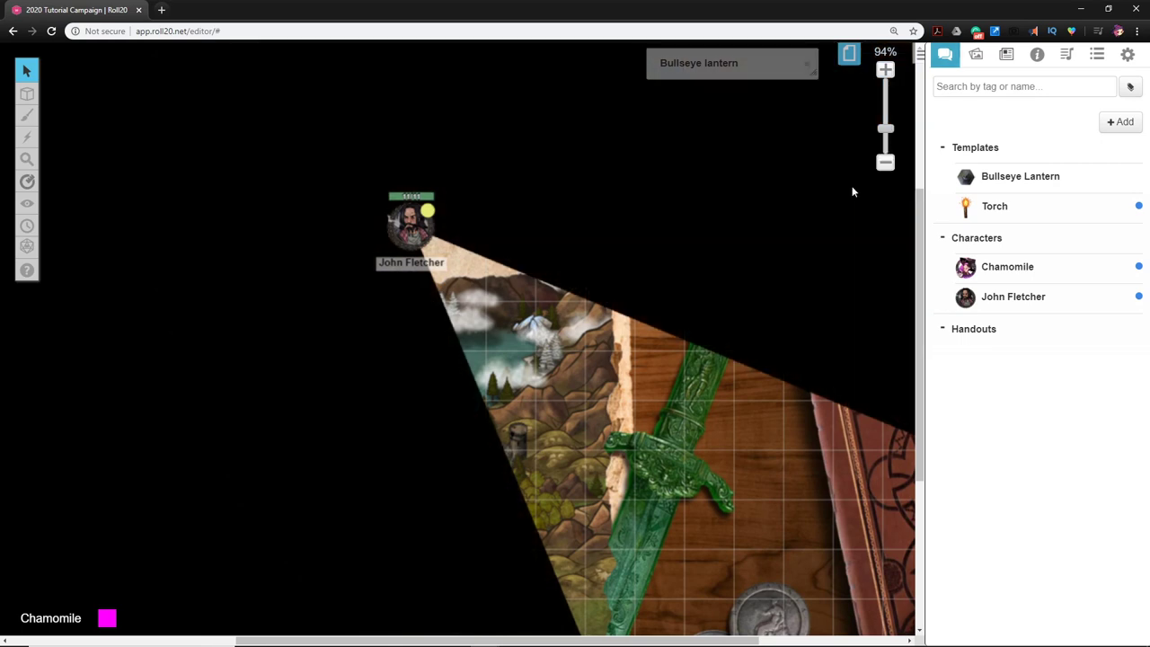
# - Move the bearded character one square left, and reposition the lantern about two squares right with its beam turned more toward the right
pyautogui.moveTo(426, 236); pyautogui.dragTo(419, 229)
pyautogui.click(419, 229)
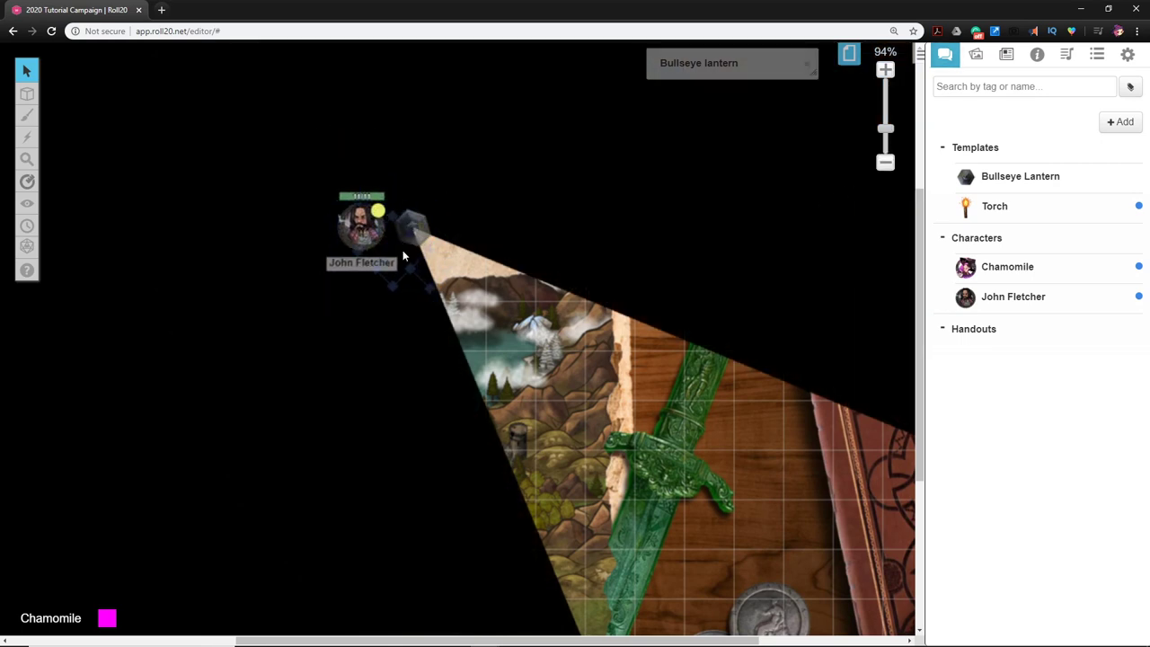
pyautogui.moveTo(419, 227); pyautogui.dragTo(523, 255)
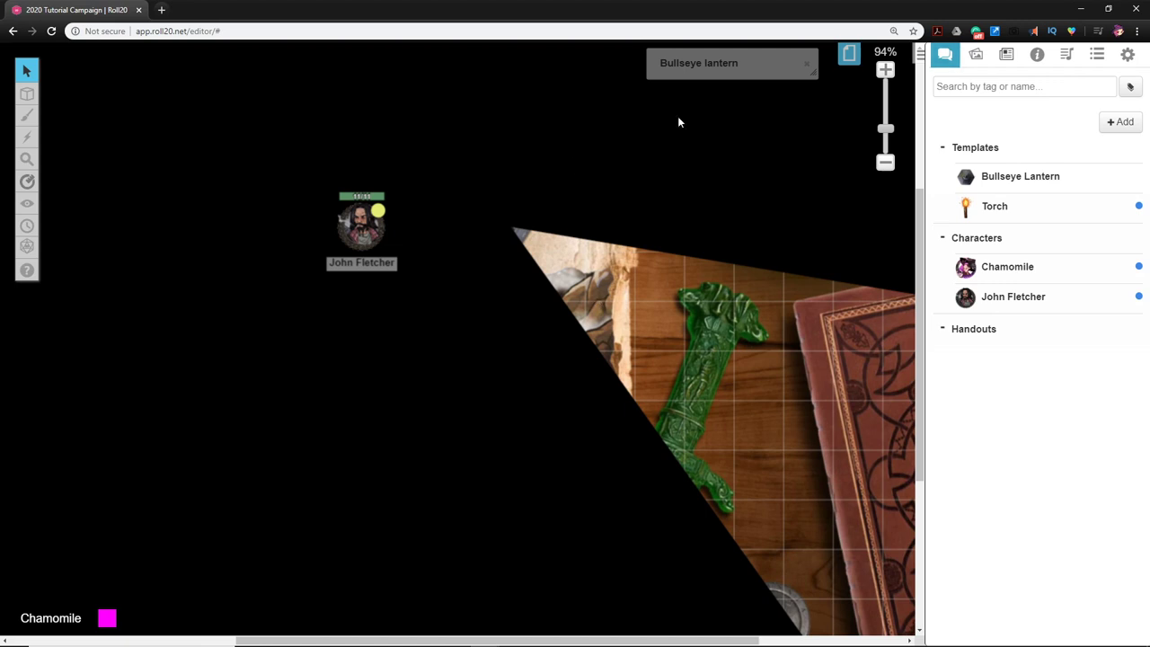
# - Switch to the GM layer and send the purple character's token back to the Token Layer
pyautogui.hscroll(3, 813, 280)
pyautogui.scroll(2, 813, 280)
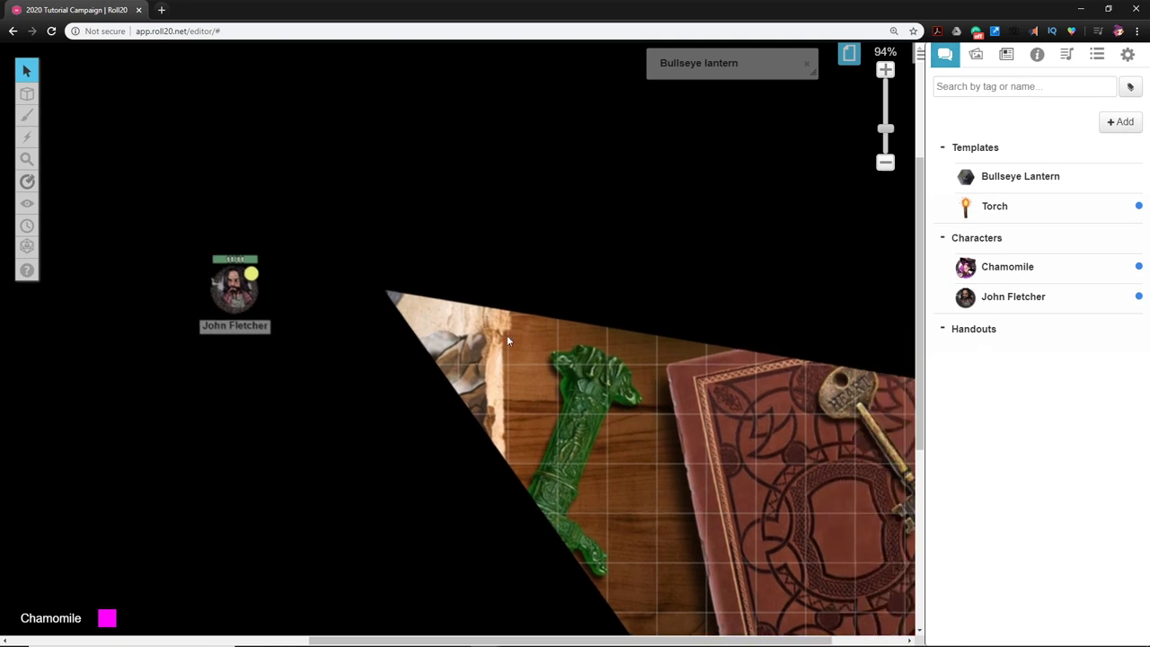
pyautogui.click(237, 296)
pyautogui.click(653, 396)
pyautogui.moveTo(27, 94)
pyautogui.click(81, 132)
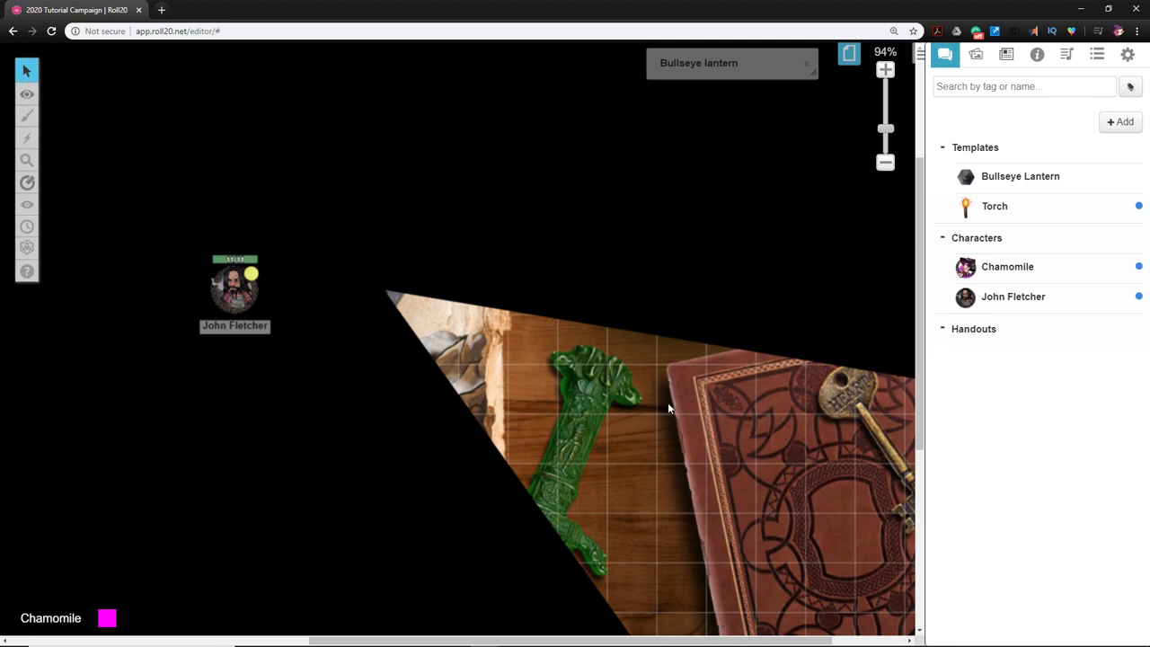
pyautogui.moveTo(826, 486); pyautogui.dragTo(518, 183)
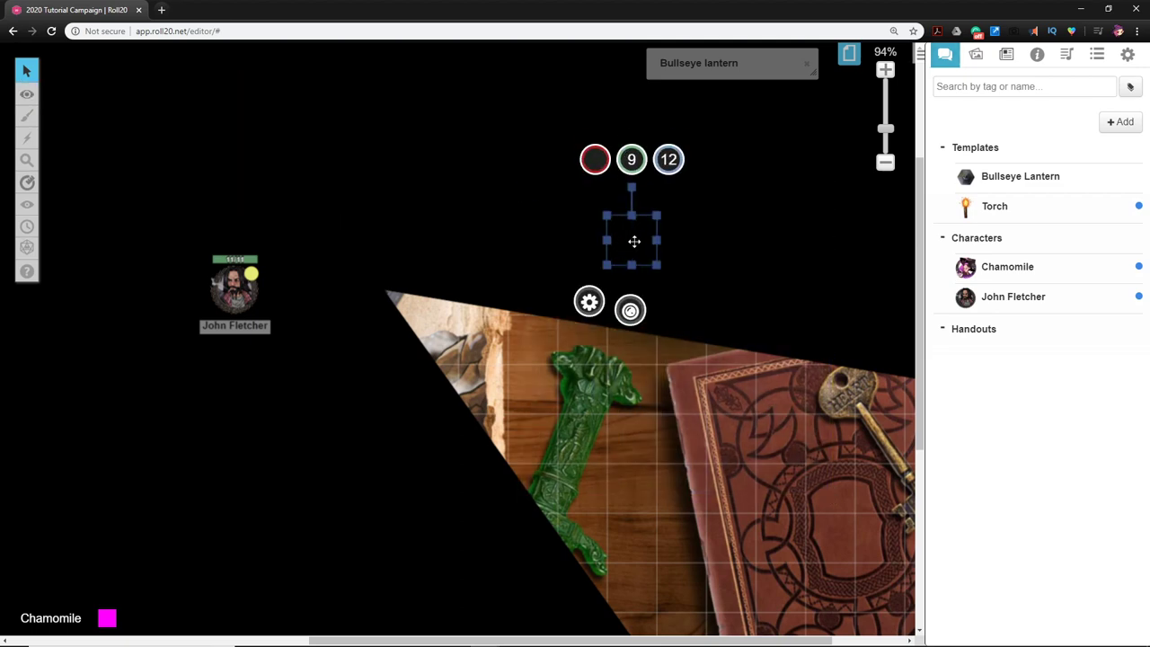
pyautogui.rightClick(634, 241)
pyautogui.moveTo(679, 231)
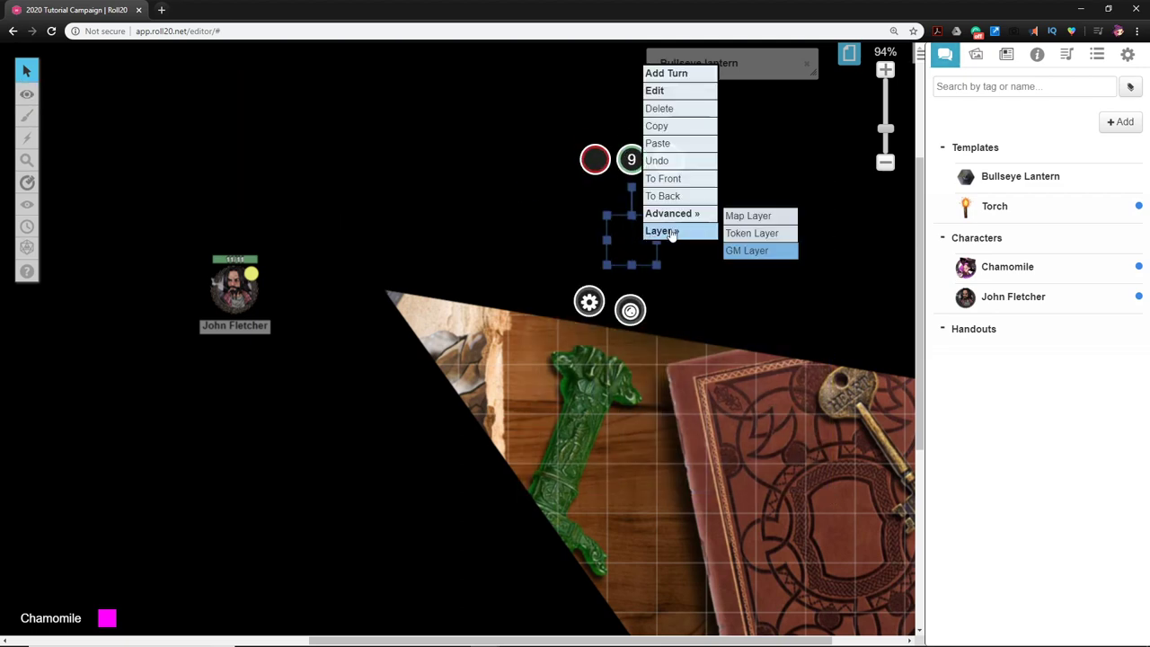
pyautogui.click(763, 235)
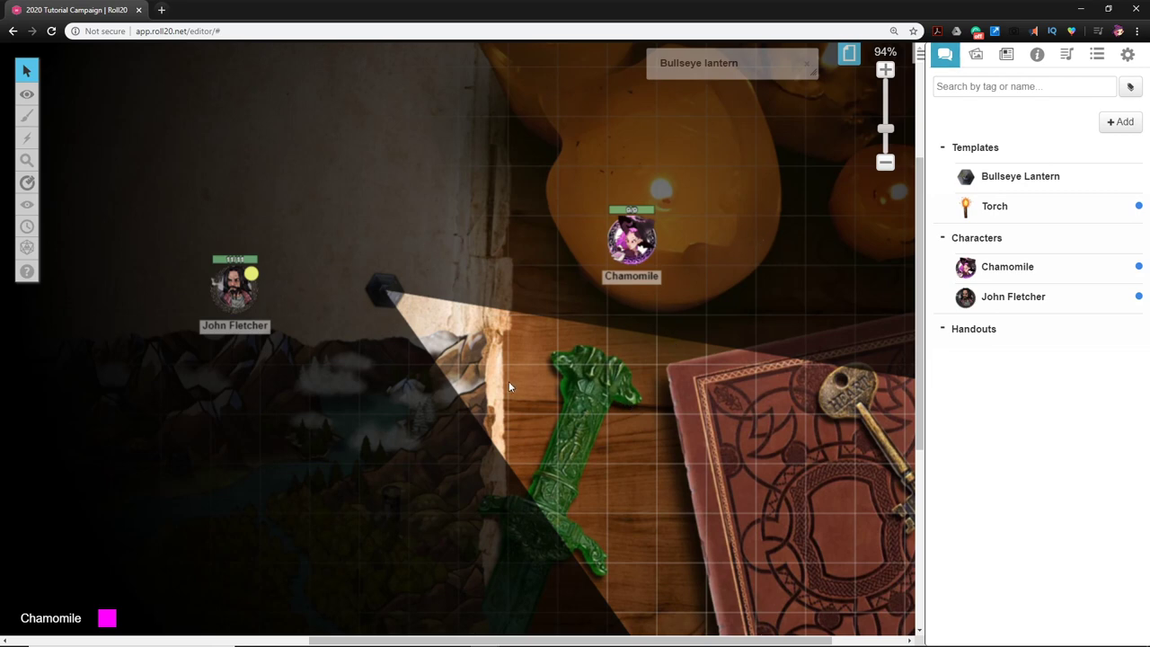
# - Return to the token layer for editing and select the lantern token between the two characters
pyautogui.moveTo(492, 332); pyautogui.dragTo(515, 357)
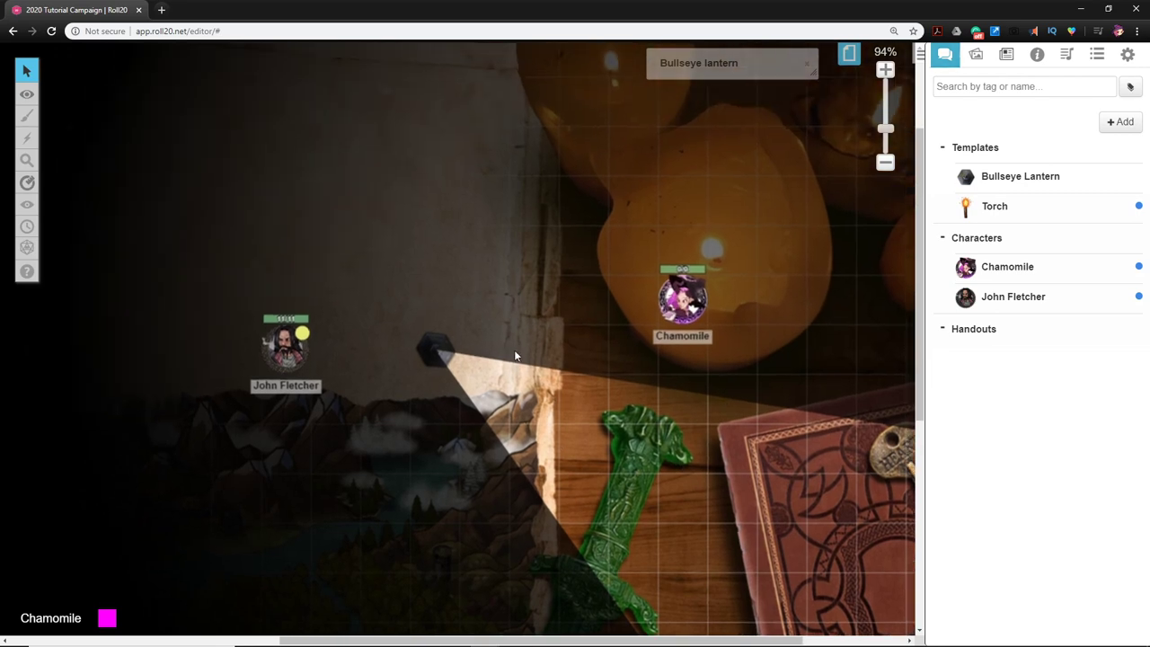
pyautogui.hscroll(-2, 503, 382)
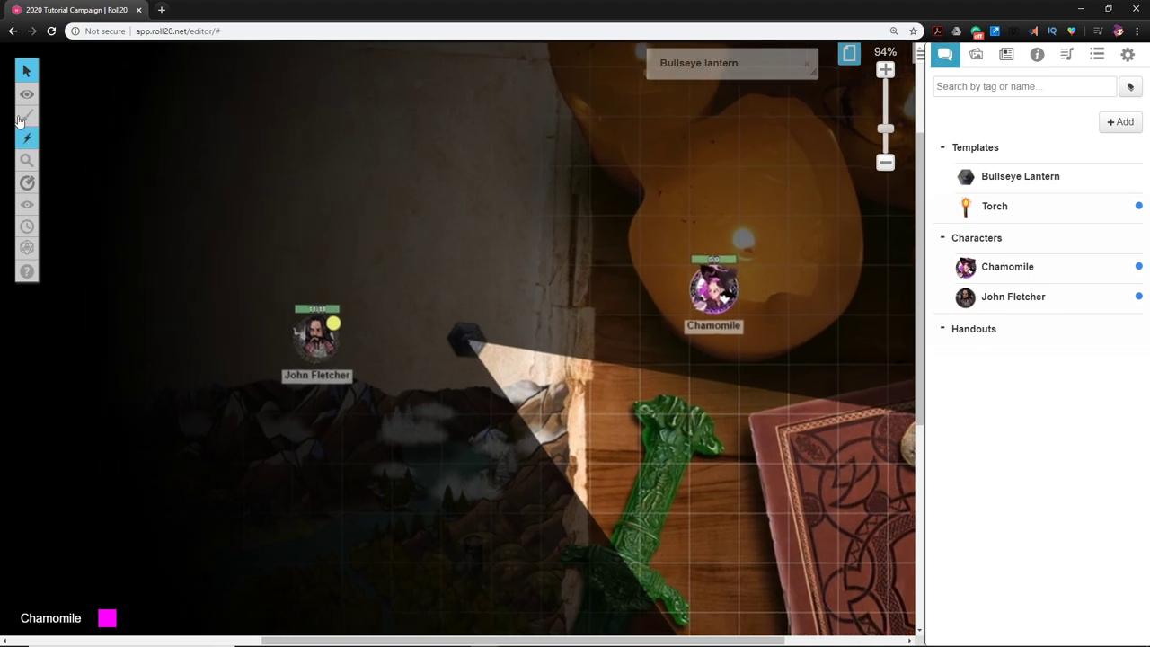
pyautogui.moveTo(26, 94)
pyautogui.click(83, 108)
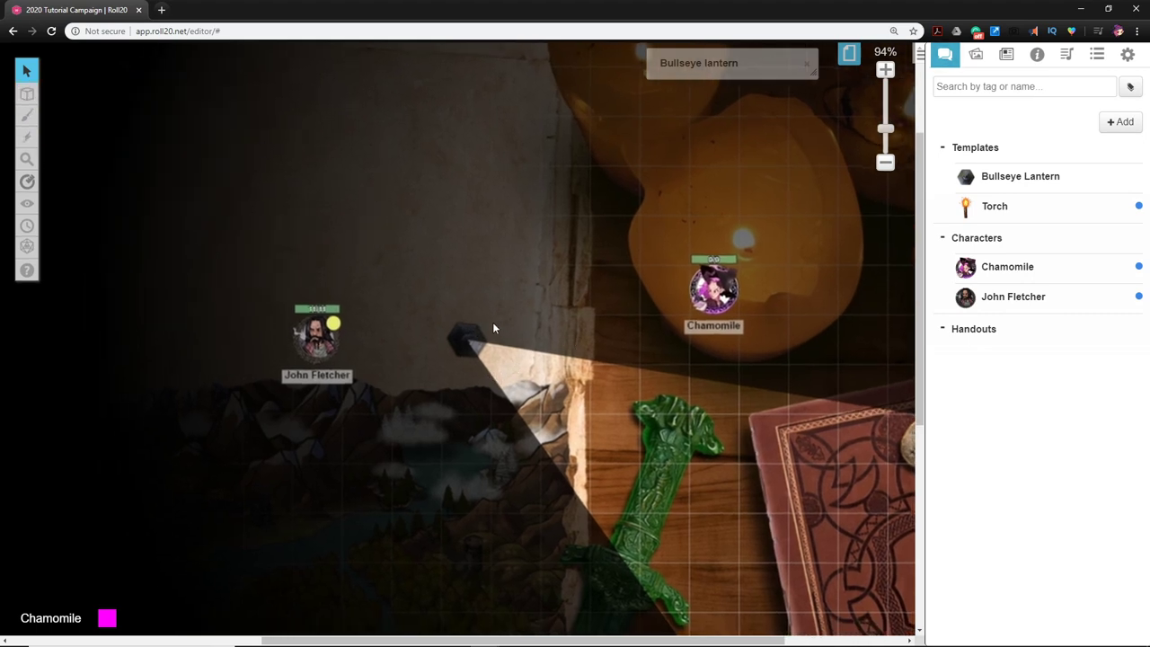
pyautogui.click(466, 344)
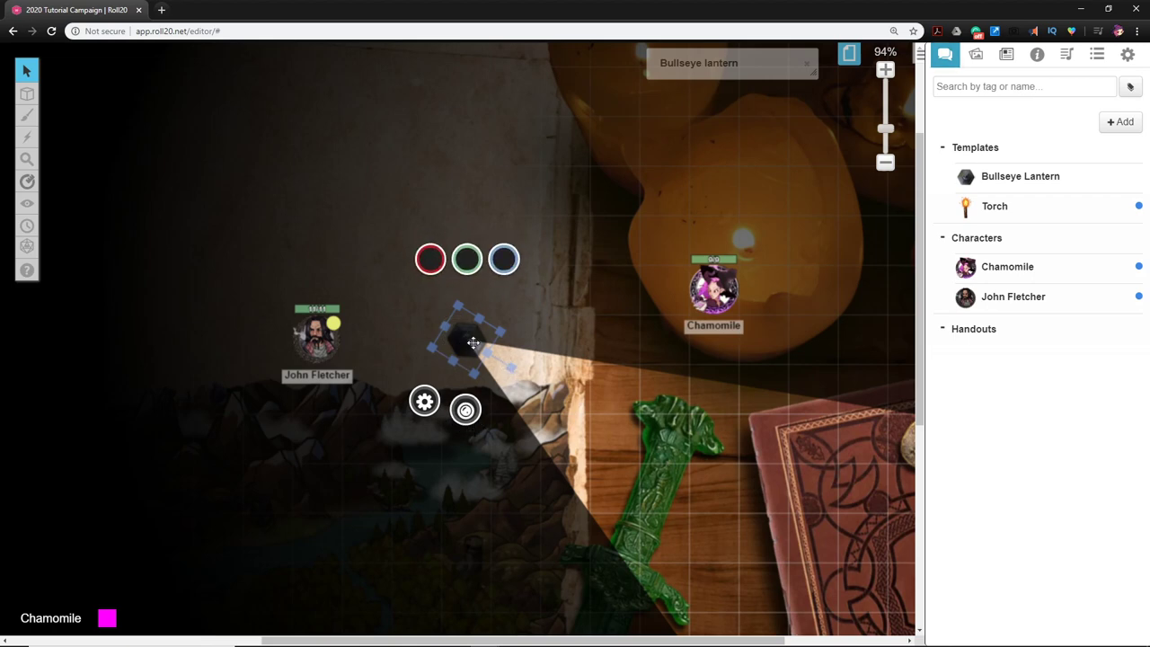